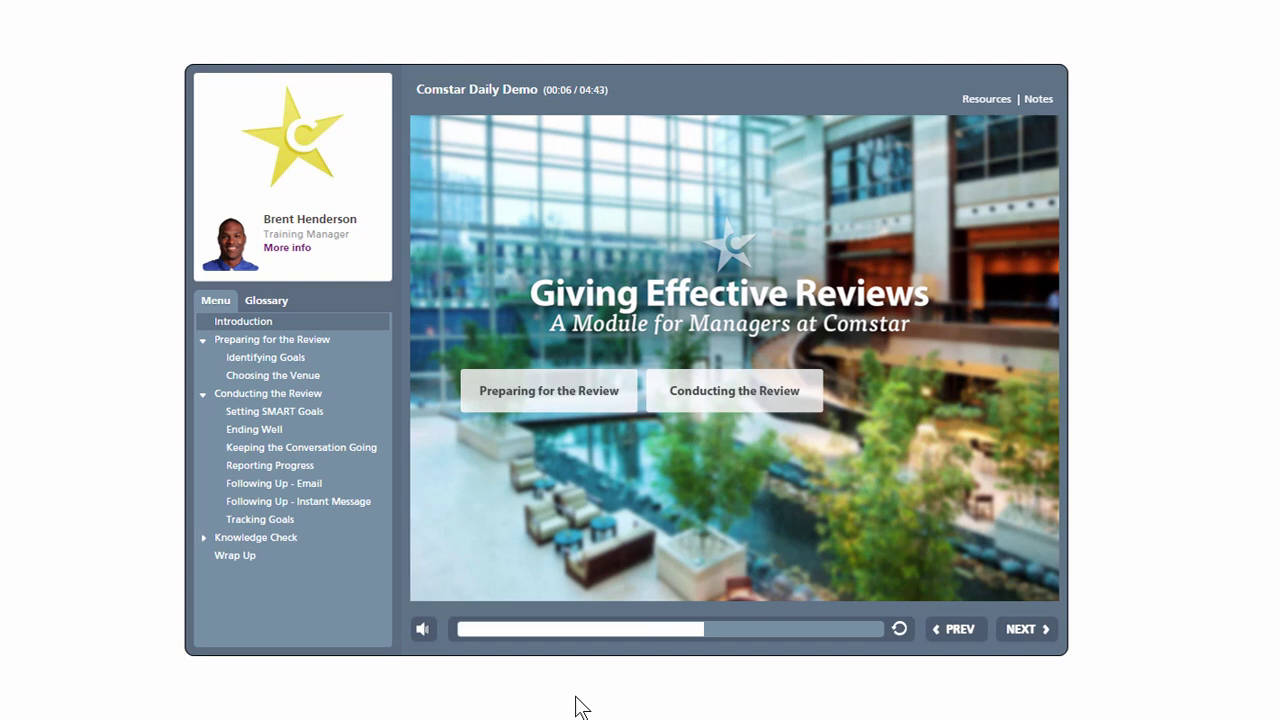
Jump to Choosing the Venue and Setting SMART Goals, then drop Job Description in the folder and submit.
{"action": "left_click", "coordinate": [284, 375]}
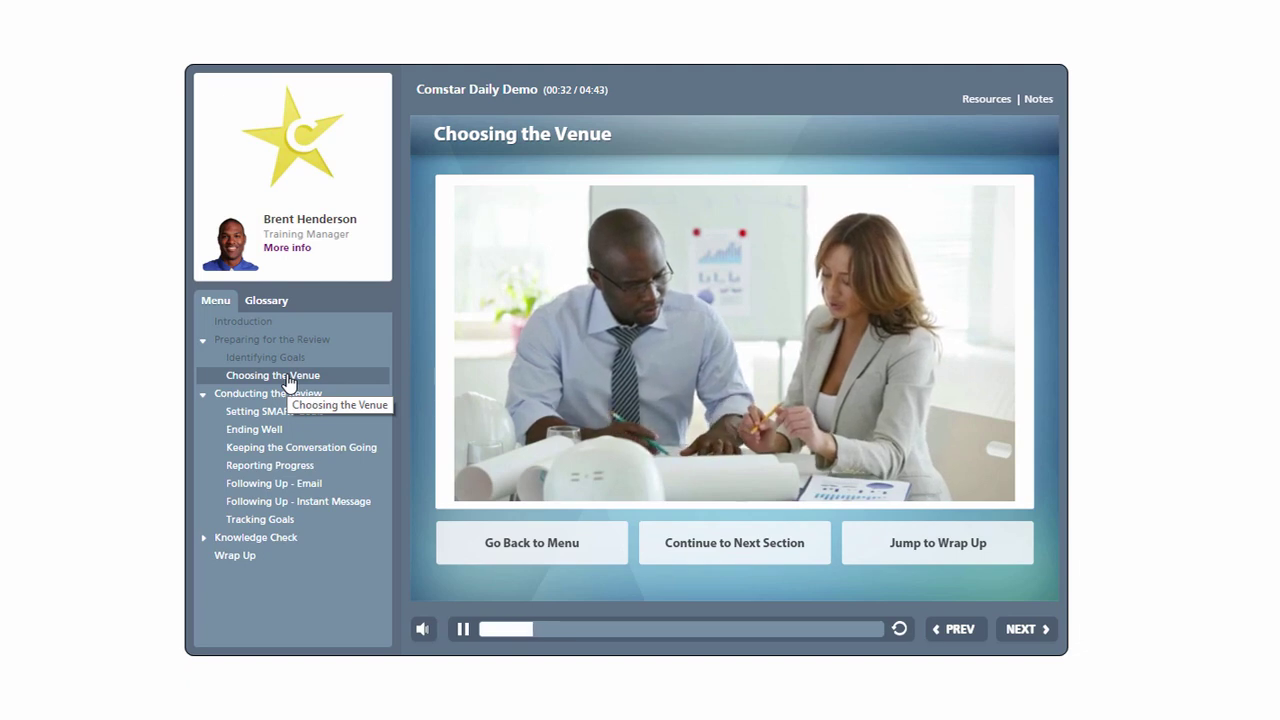
{"action": "left_click", "coordinate": [506, 397]}
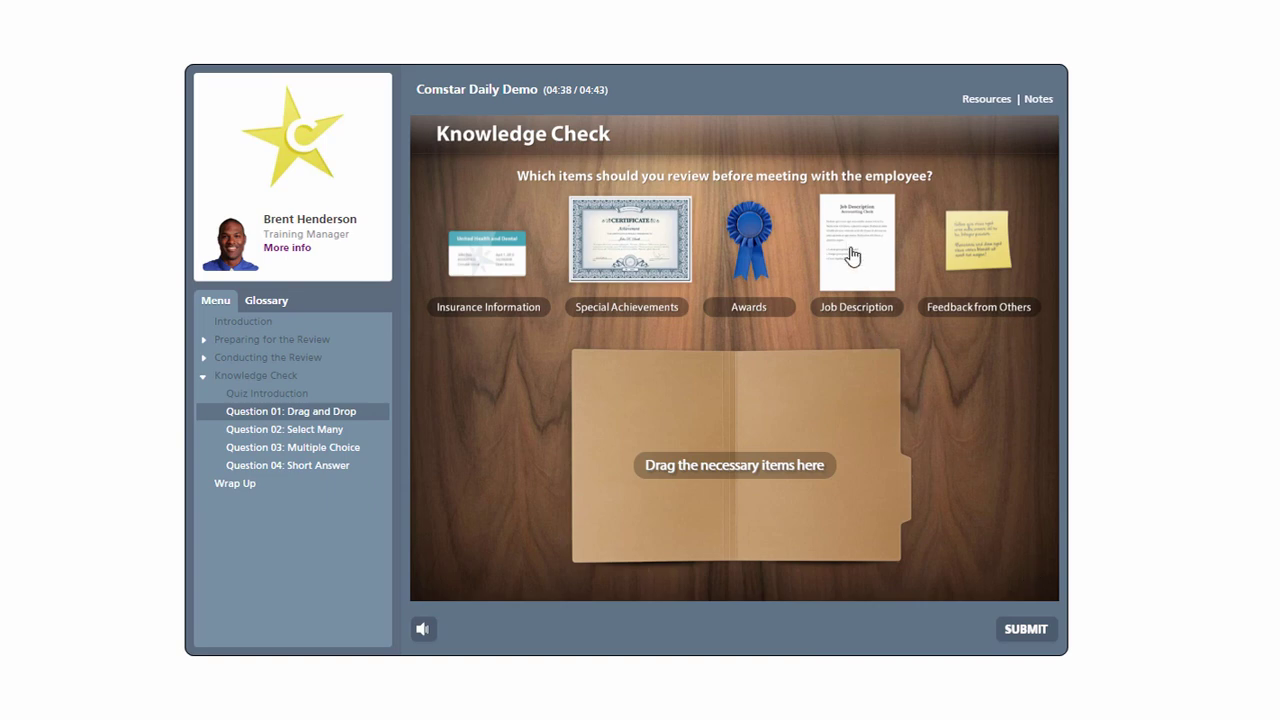
{"action": "left_click_drag", "start_coordinate": [849, 251], "coordinate": [738, 448]}
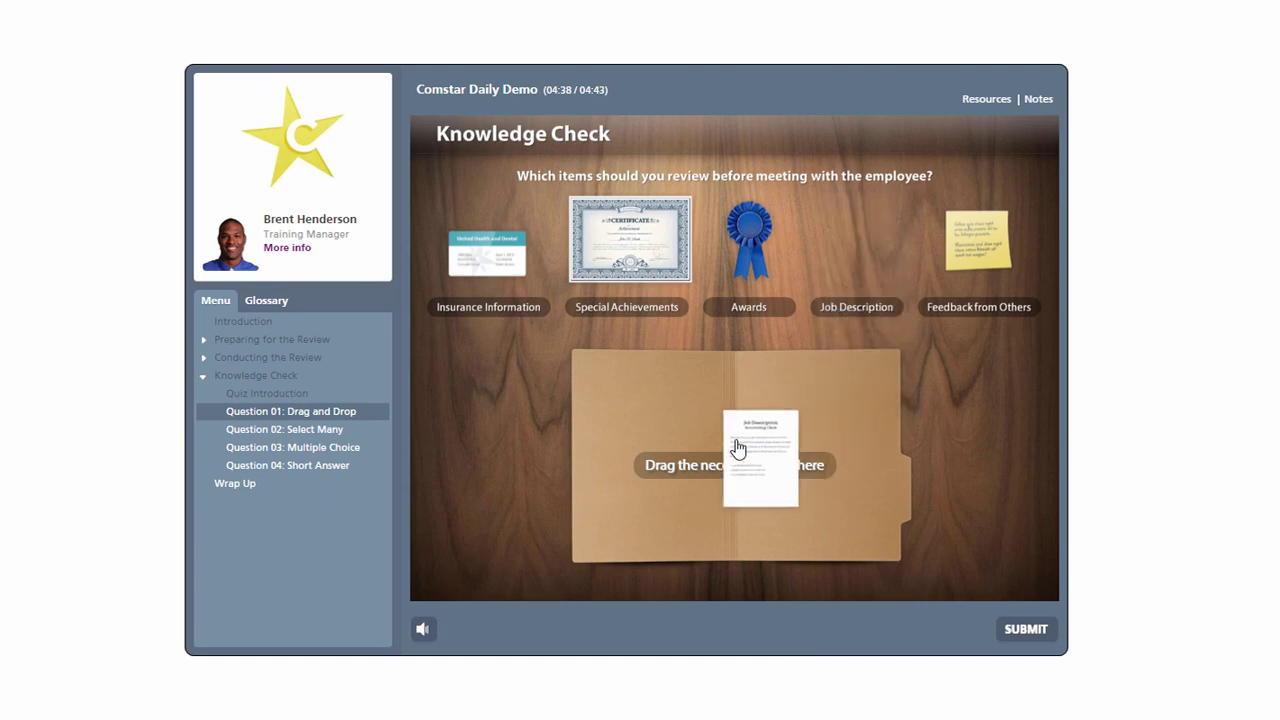
{"action": "left_click", "coordinate": [1024, 630]}
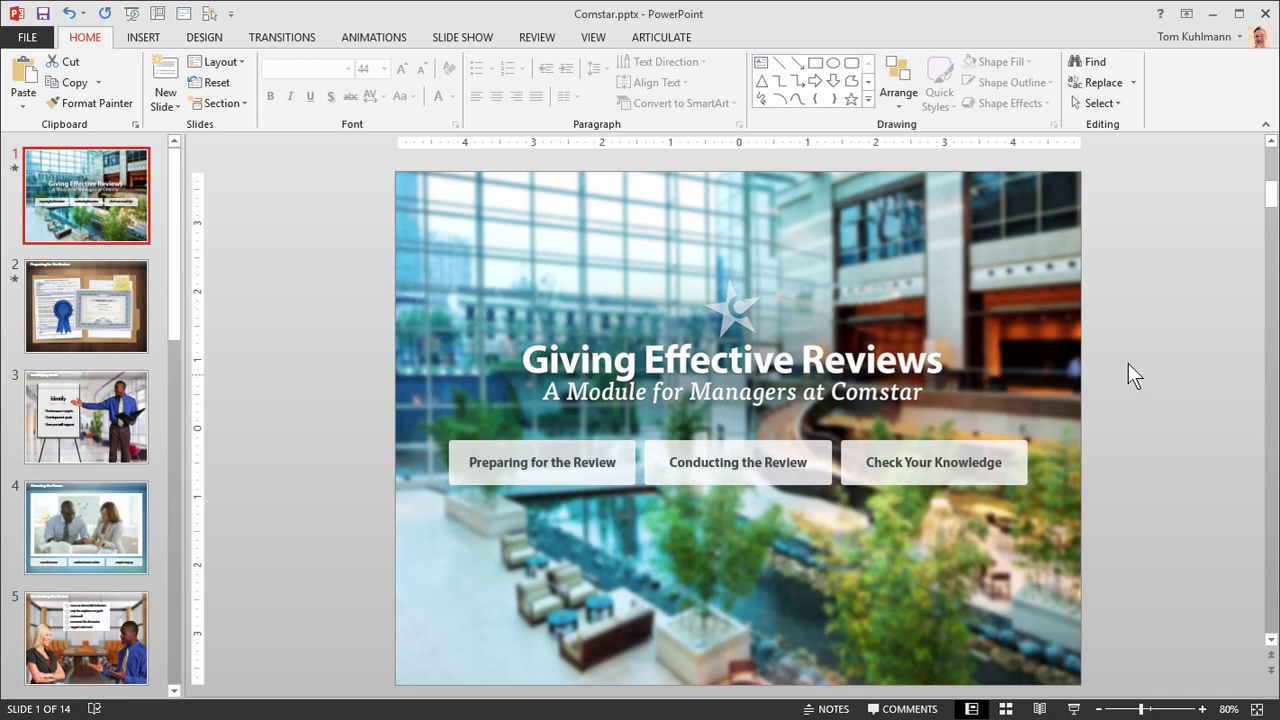
Switch to the Articulate ribbon tab in the Comstar deck.
{"action": "left_click", "coordinate": [684, 44]}
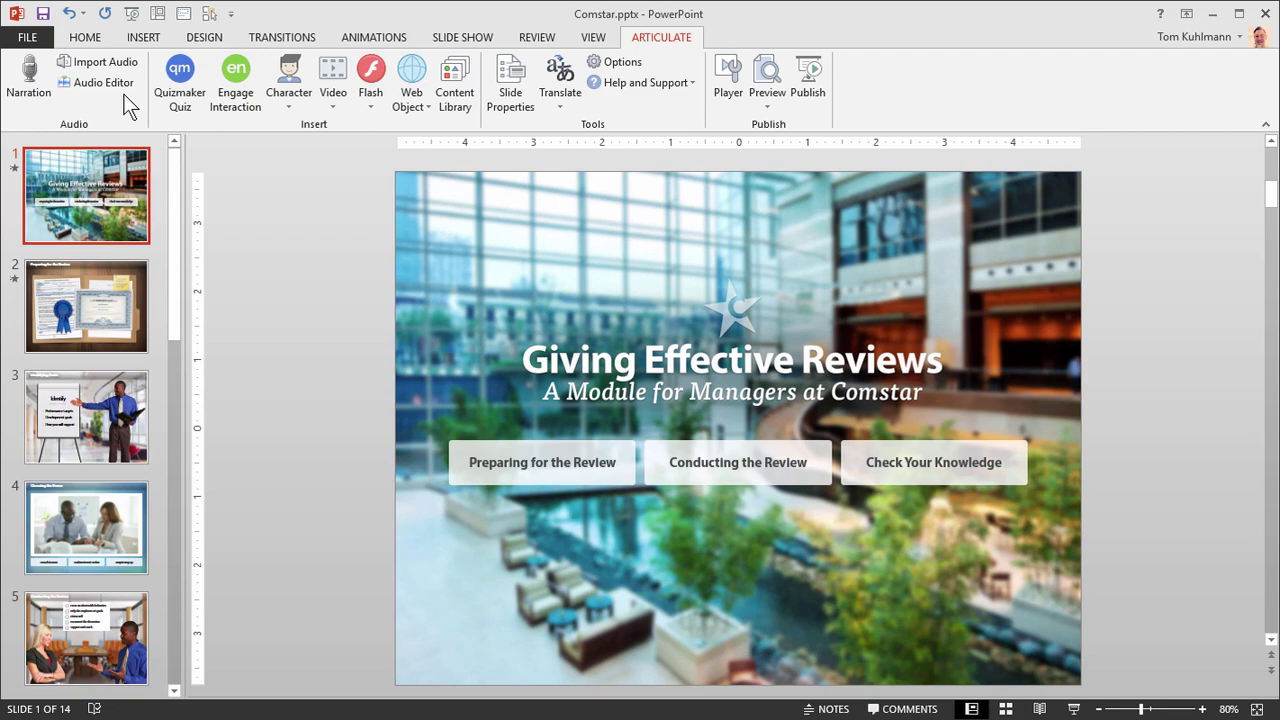
Open the Articulate Narration editor for the title slide.
{"action": "left_click", "coordinate": [30, 78]}
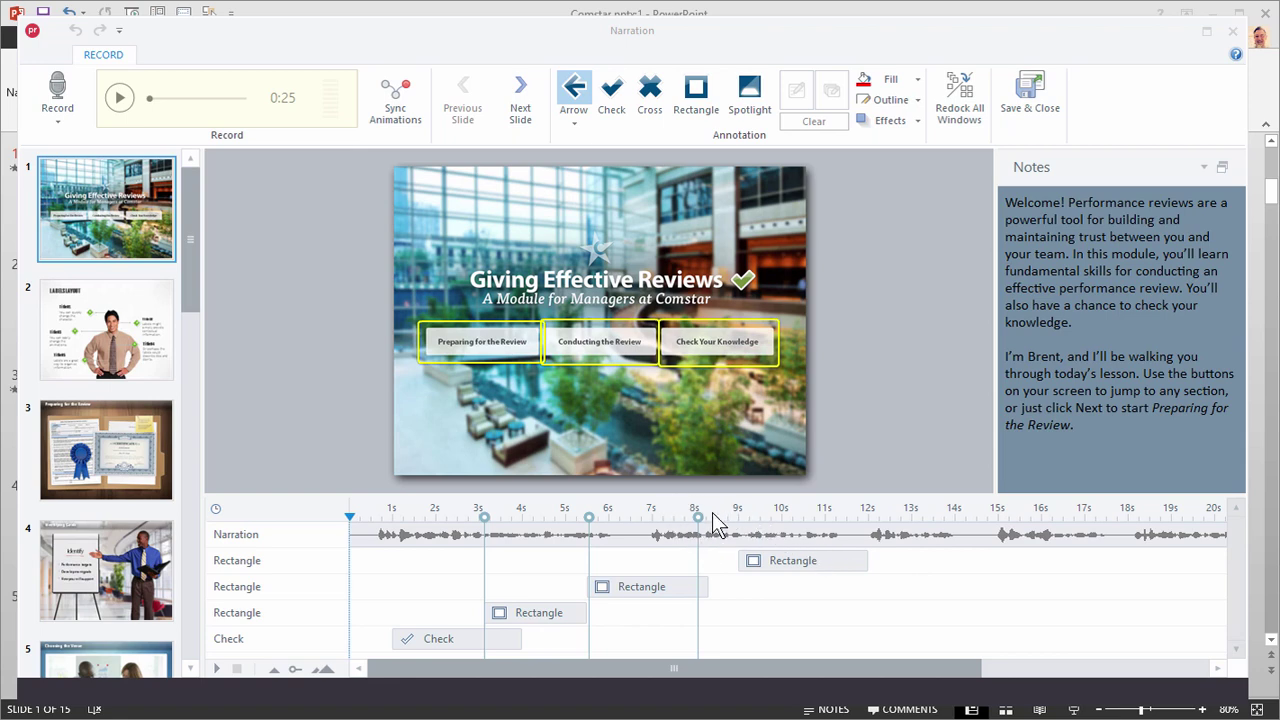
Shift the 8-second sync point and the top Rectangle annotation slightly later, then check Record options.
{"action": "left_click_drag", "start_coordinate": [697, 516], "coordinate": [710, 516]}
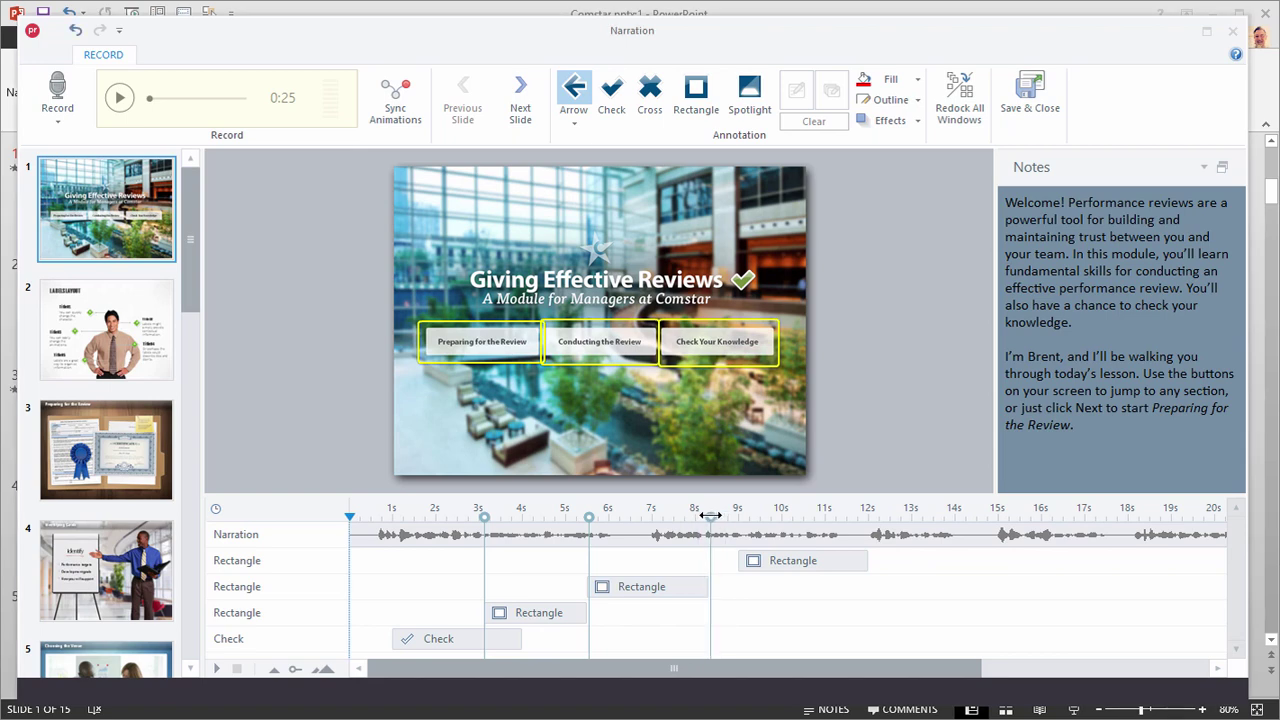
{"action": "mouse_move", "coordinate": [757, 560]}
{"action": "left_mouse_down"}
{"action": "mouse_move", "coordinate": [788, 559]}
{"action": "mouse_move", "coordinate": [777, 557]}
{"action": "left_mouse_up"}
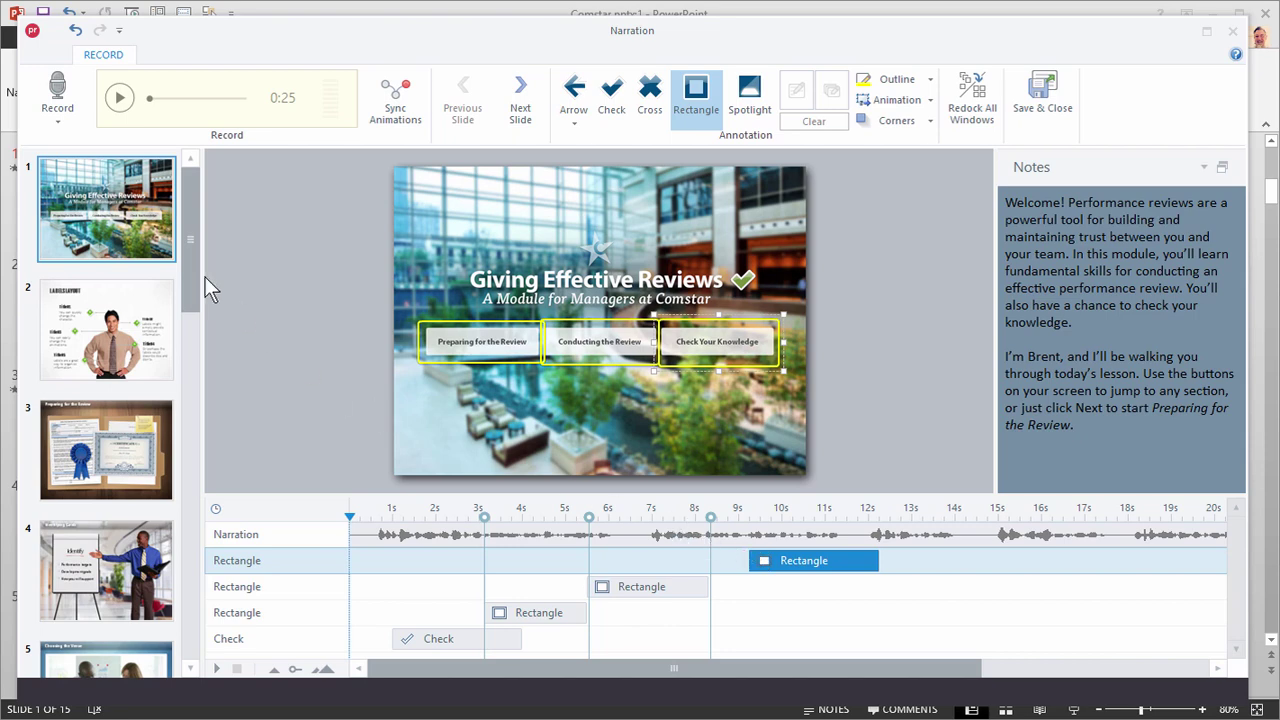
{"action": "left_click", "coordinate": [62, 122]}
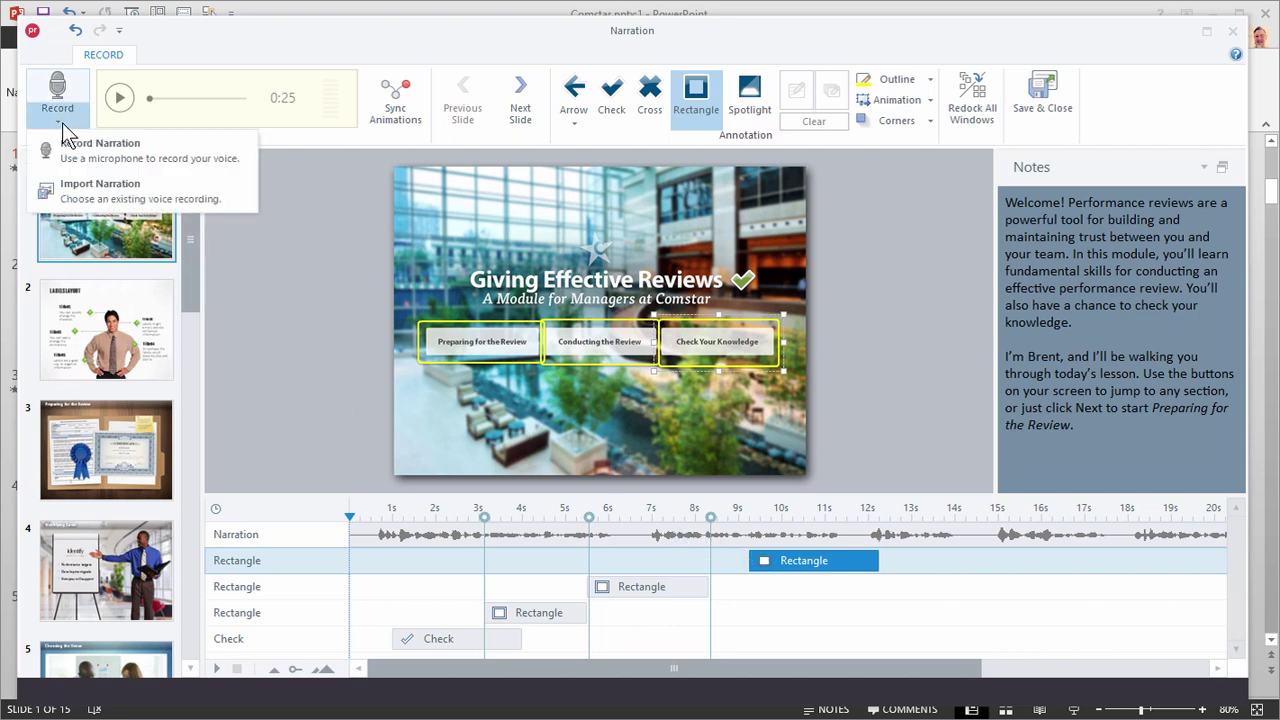
{"action": "left_click", "coordinate": [62, 128]}
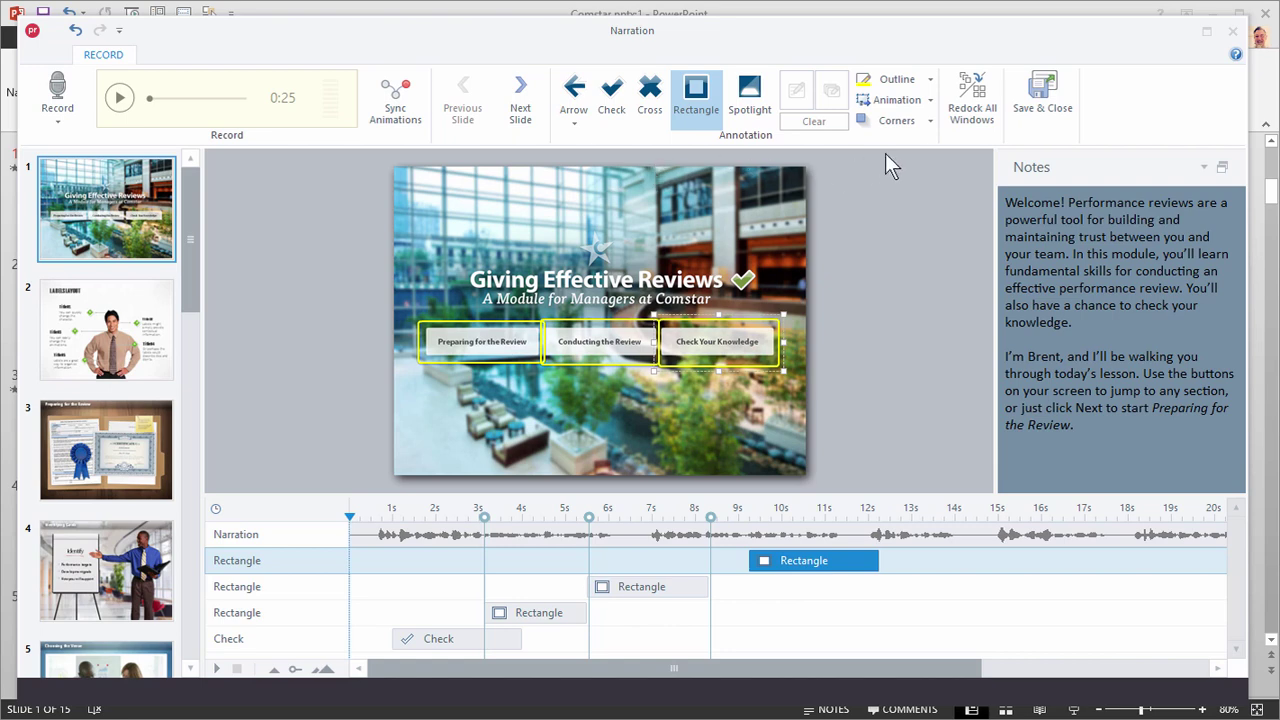
Save and close the narration editor, then browse Amber's expressions and poses without inserting a character.
{"action": "left_click", "coordinate": [1040, 105]}
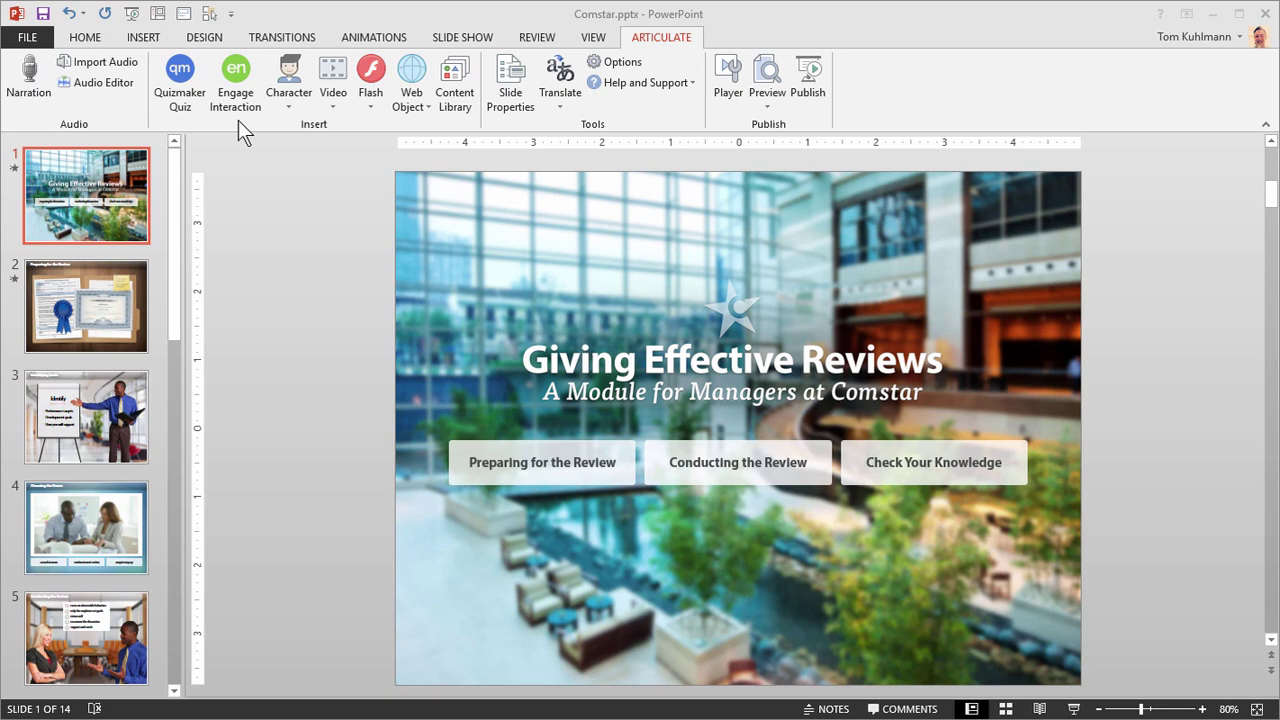
{"action": "left_click", "coordinate": [287, 92]}
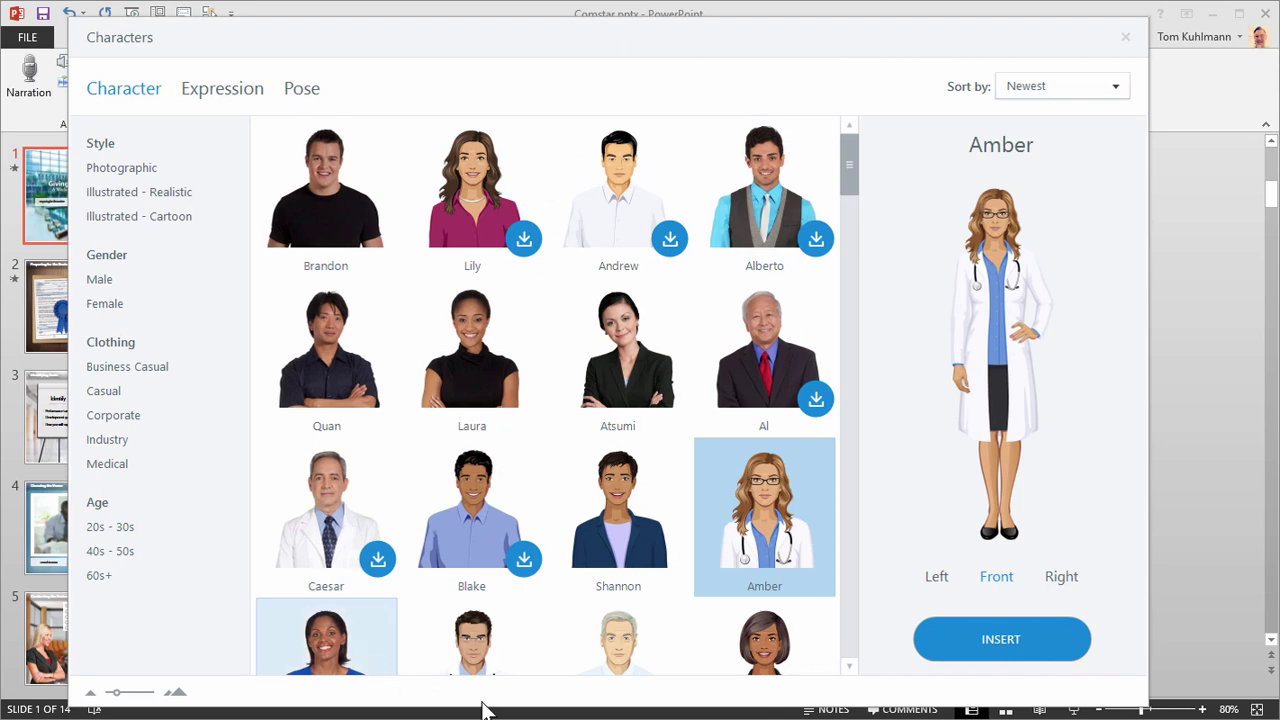
{"action": "left_click", "coordinate": [232, 95]}
{"action": "left_click", "coordinate": [298, 96]}
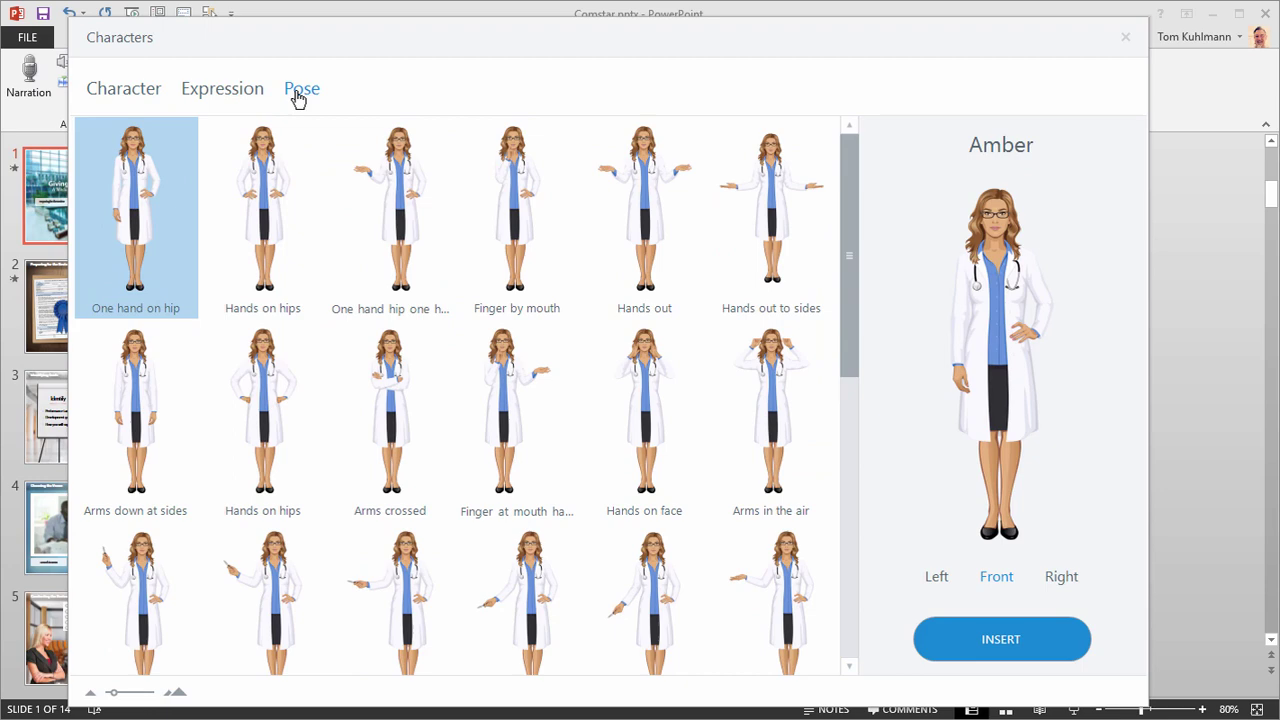
{"action": "left_click", "coordinate": [154, 100]}
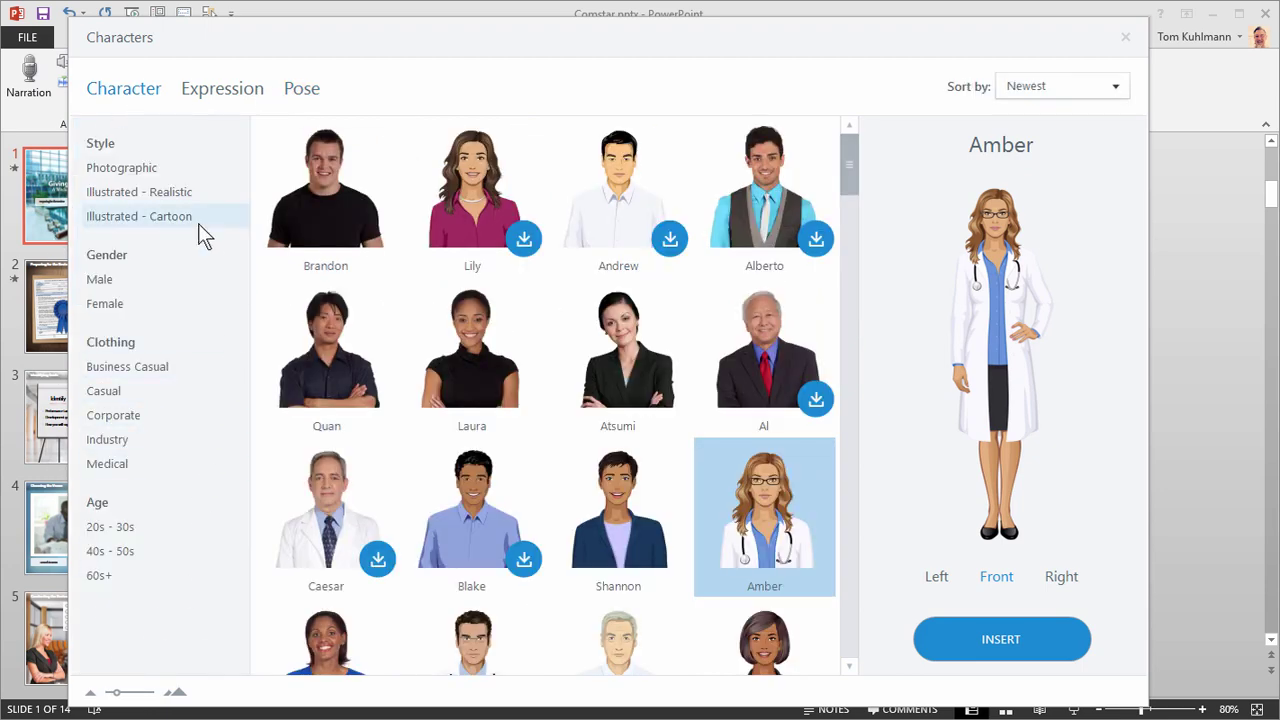
{"action": "left_click", "coordinate": [1125, 37]}
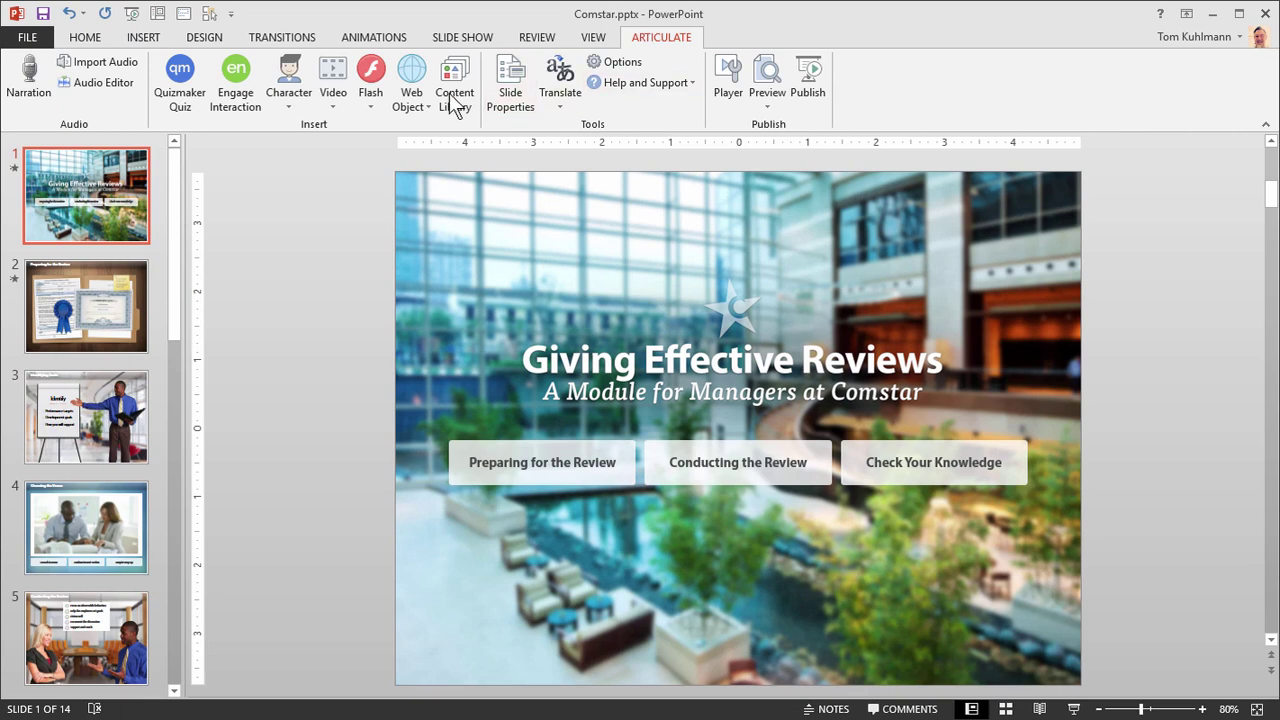
{"action": "left_click", "coordinate": [336, 107]}
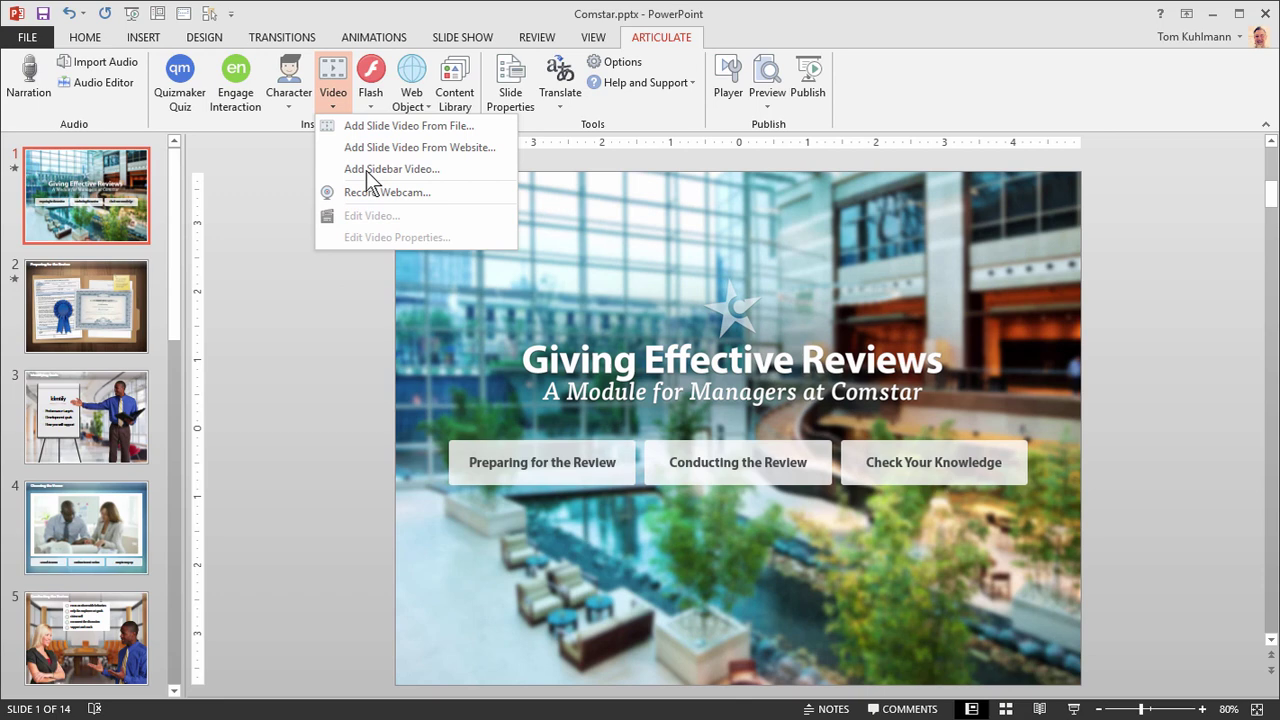
{"action": "left_click", "coordinate": [371, 106]}
{"action": "left_click", "coordinate": [423, 104]}
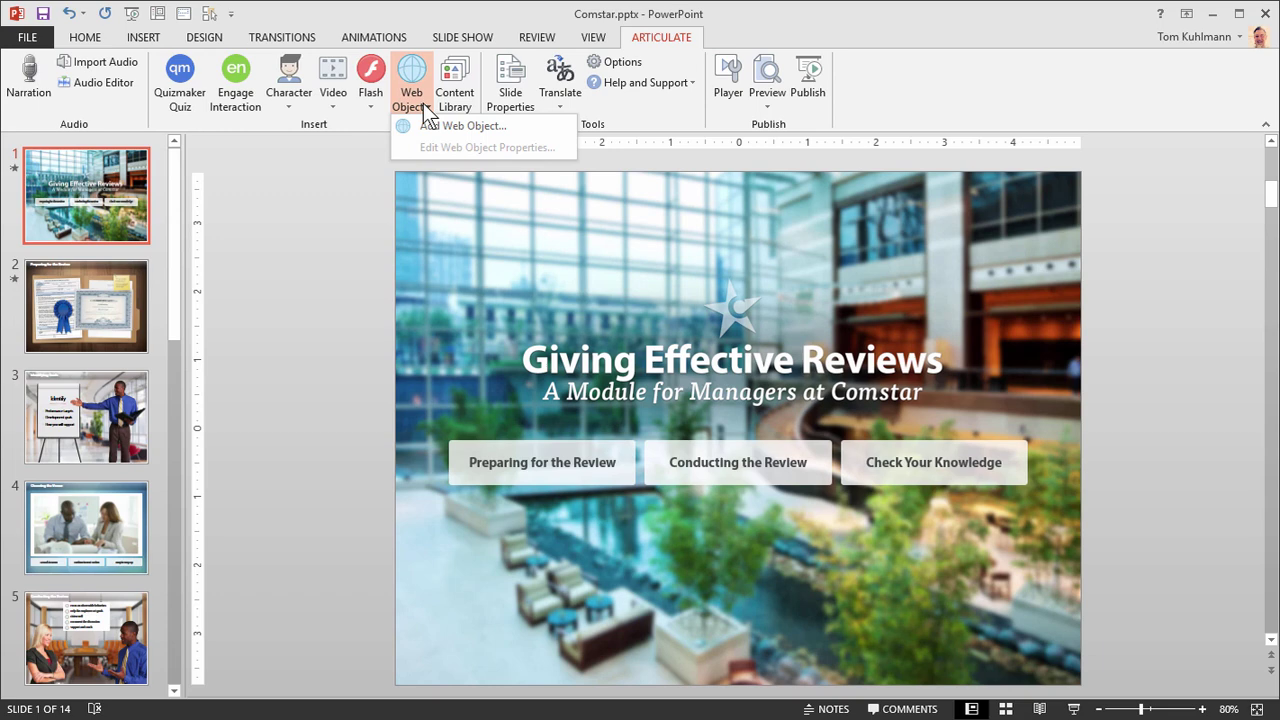
Insert the Labels layout from the Content Library as slide 2, after the title slide.
{"action": "left_click", "coordinate": [456, 86]}
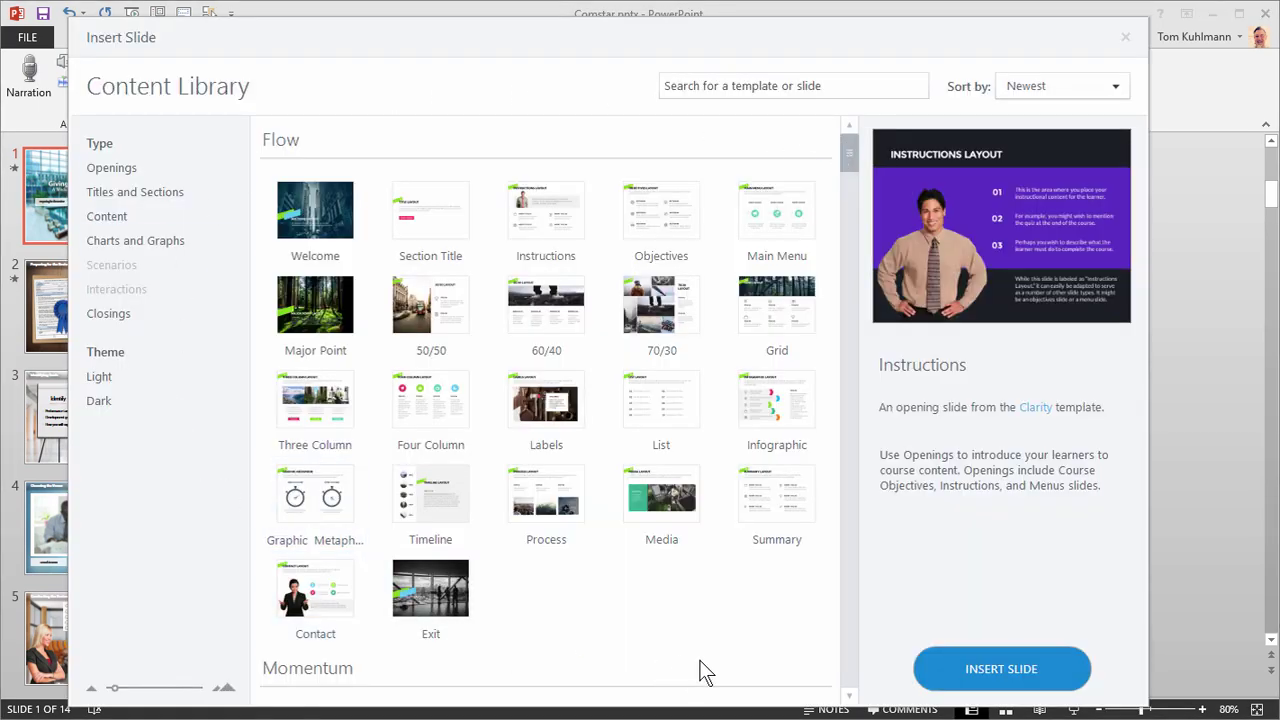
{"action": "left_click_drag", "start_coordinate": [848, 160], "coordinate": [855, 248]}
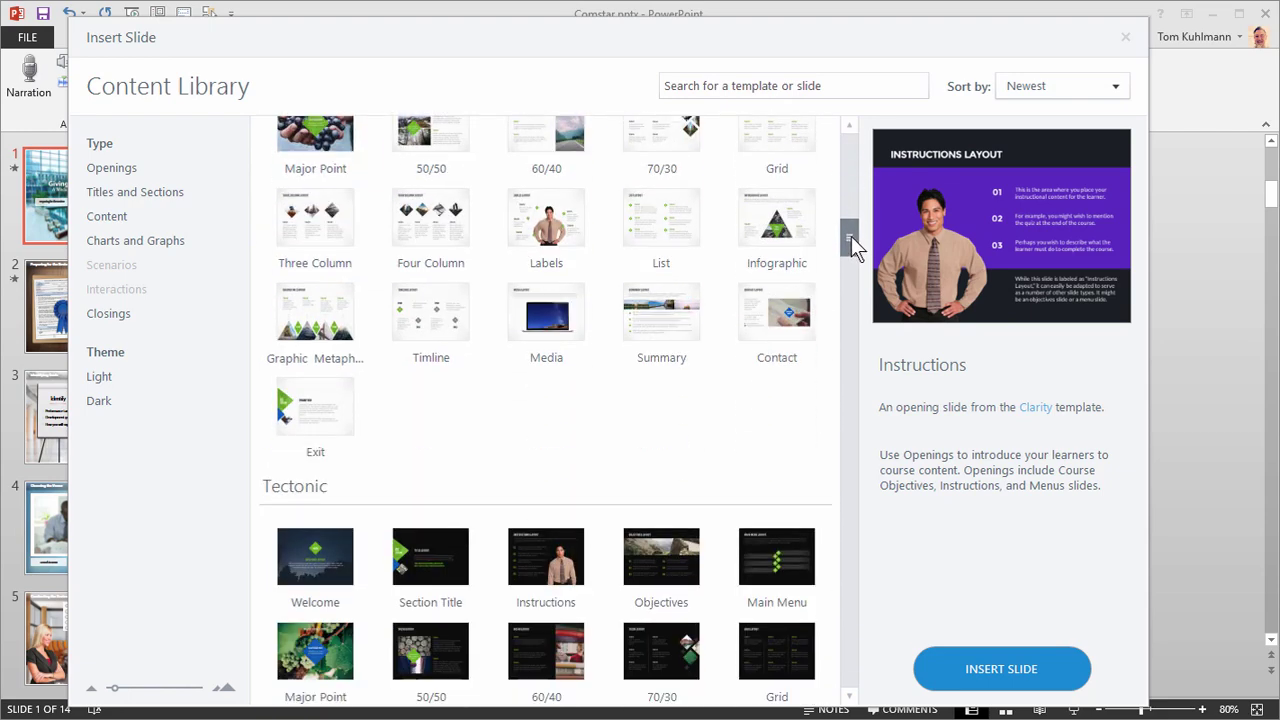
{"action": "left_click", "coordinate": [543, 245]}
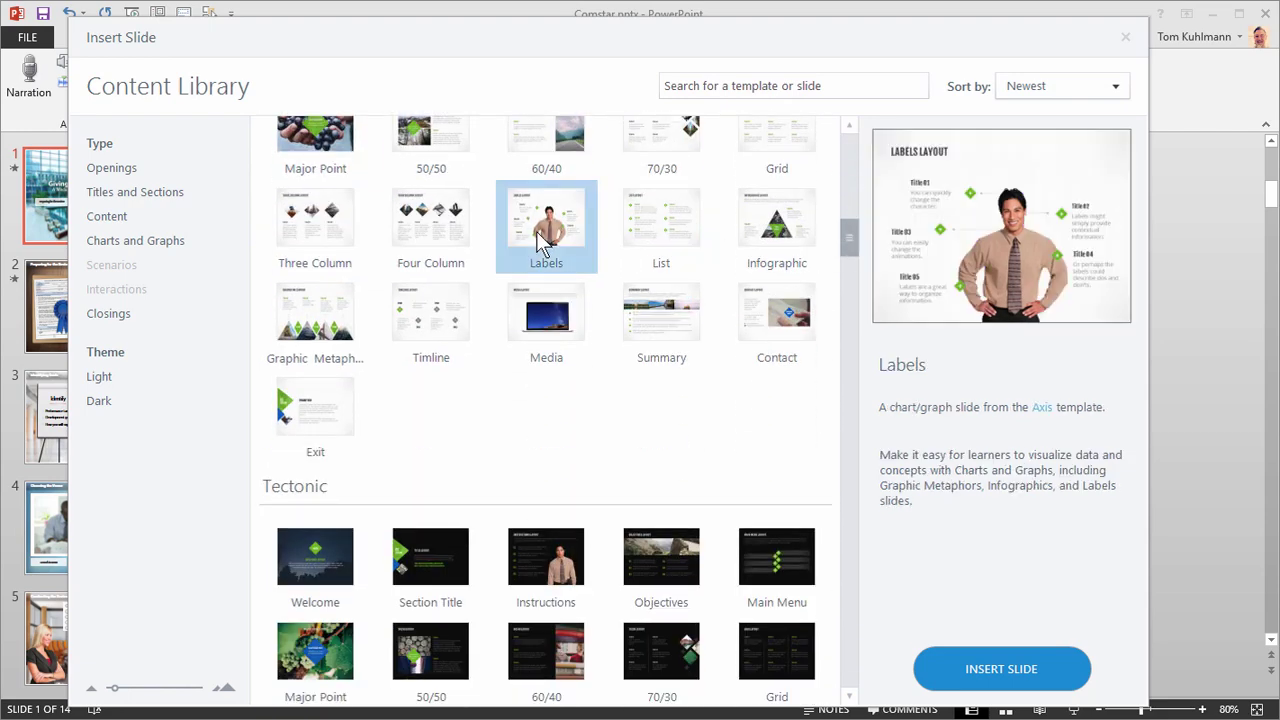
{"action": "left_click", "coordinate": [983, 682]}
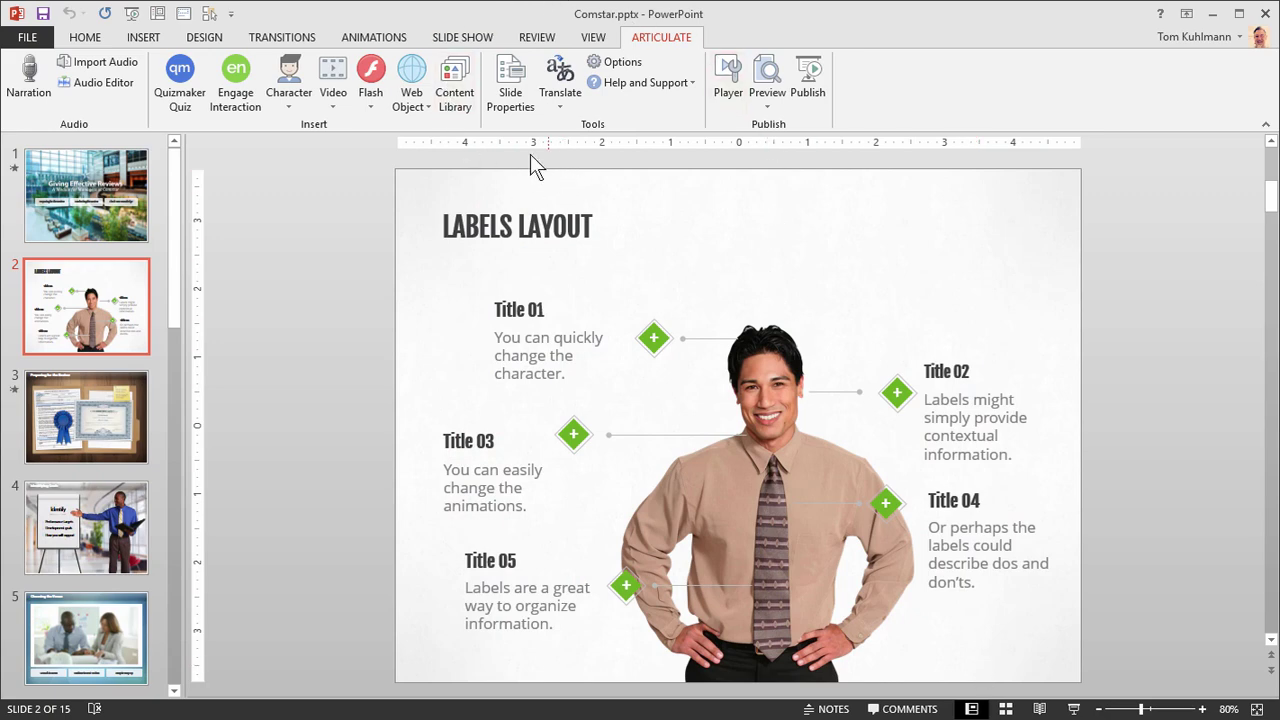
{"action": "left_click", "coordinate": [510, 85]}
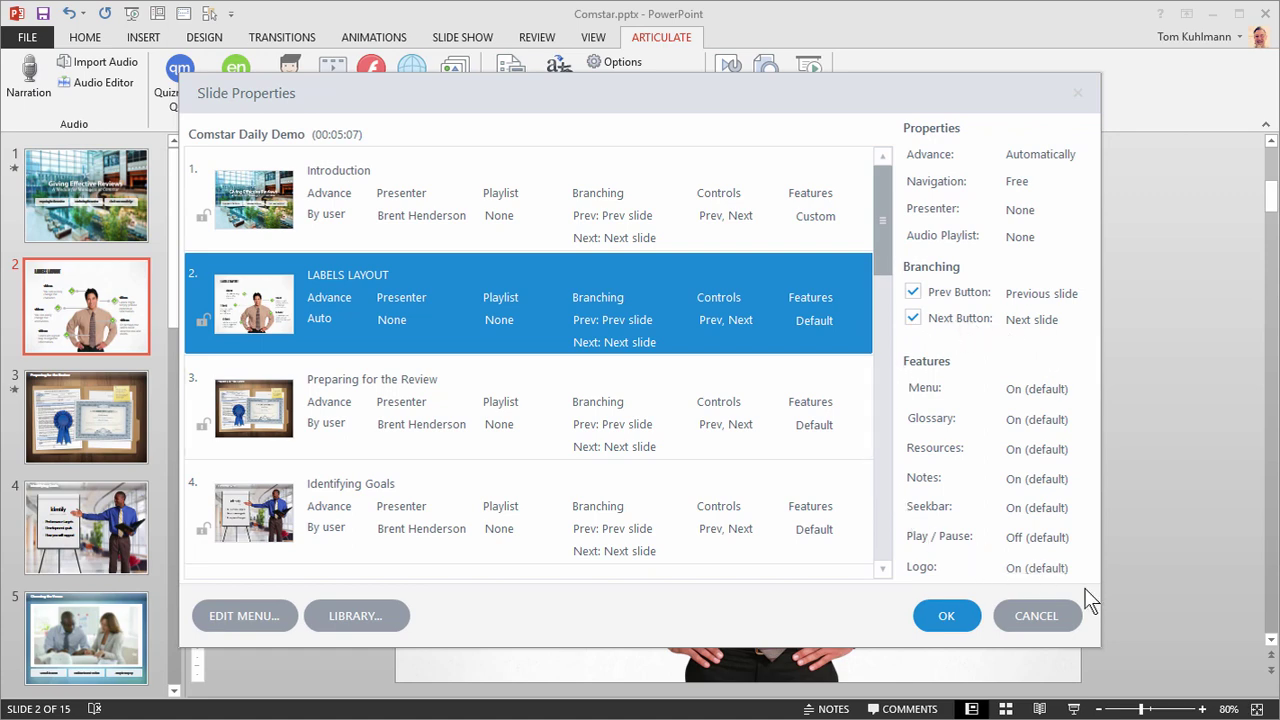
{"action": "left_click", "coordinate": [1057, 622]}
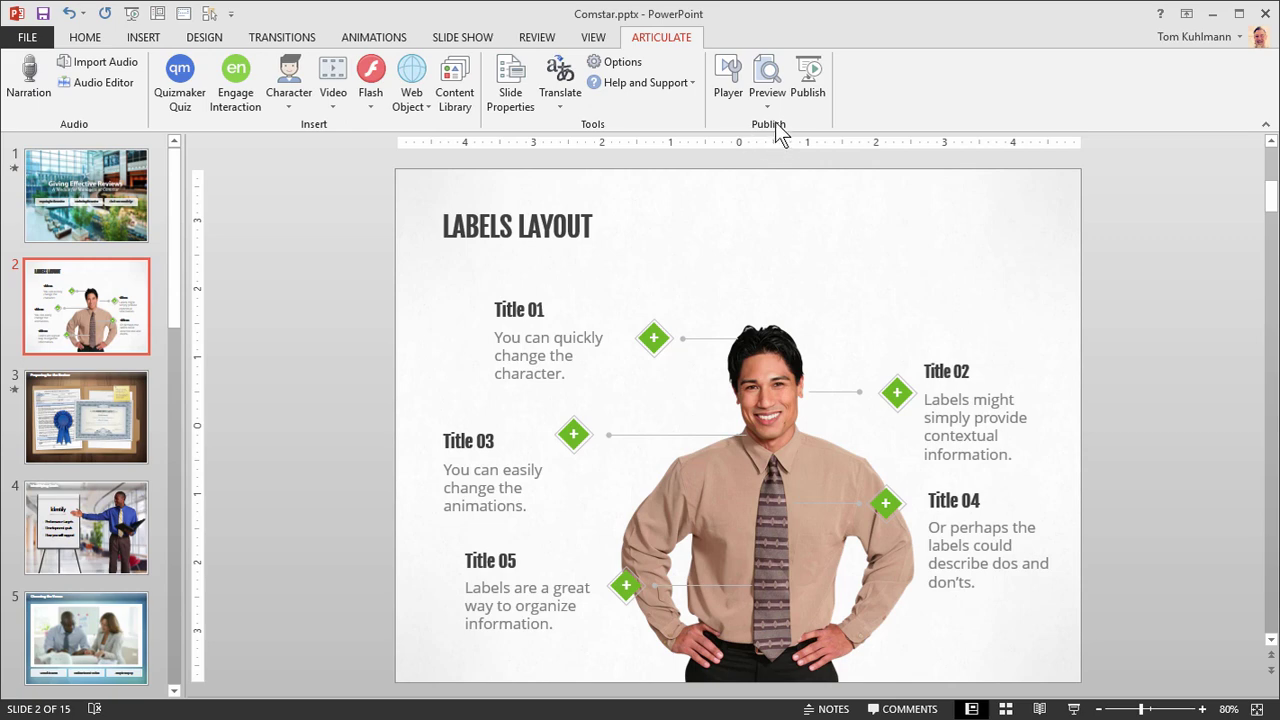
{"action": "left_click", "coordinate": [728, 88]}
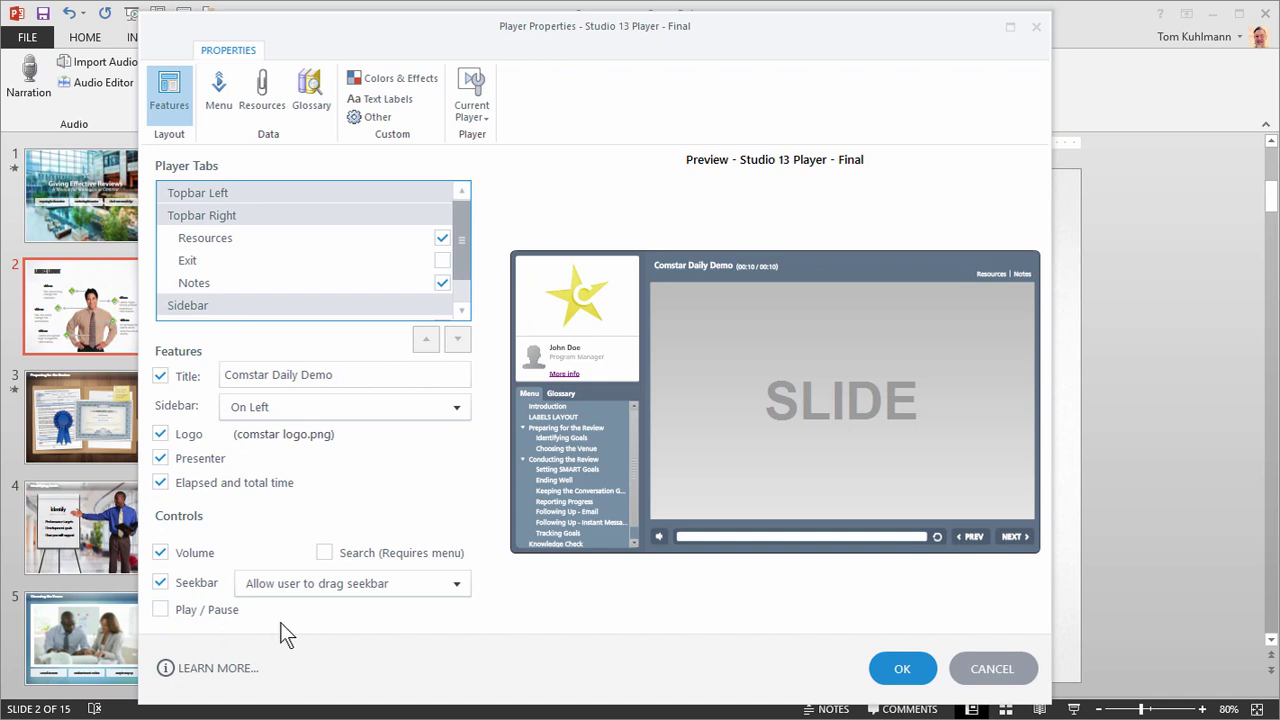
{"action": "left_click", "coordinate": [212, 88]}
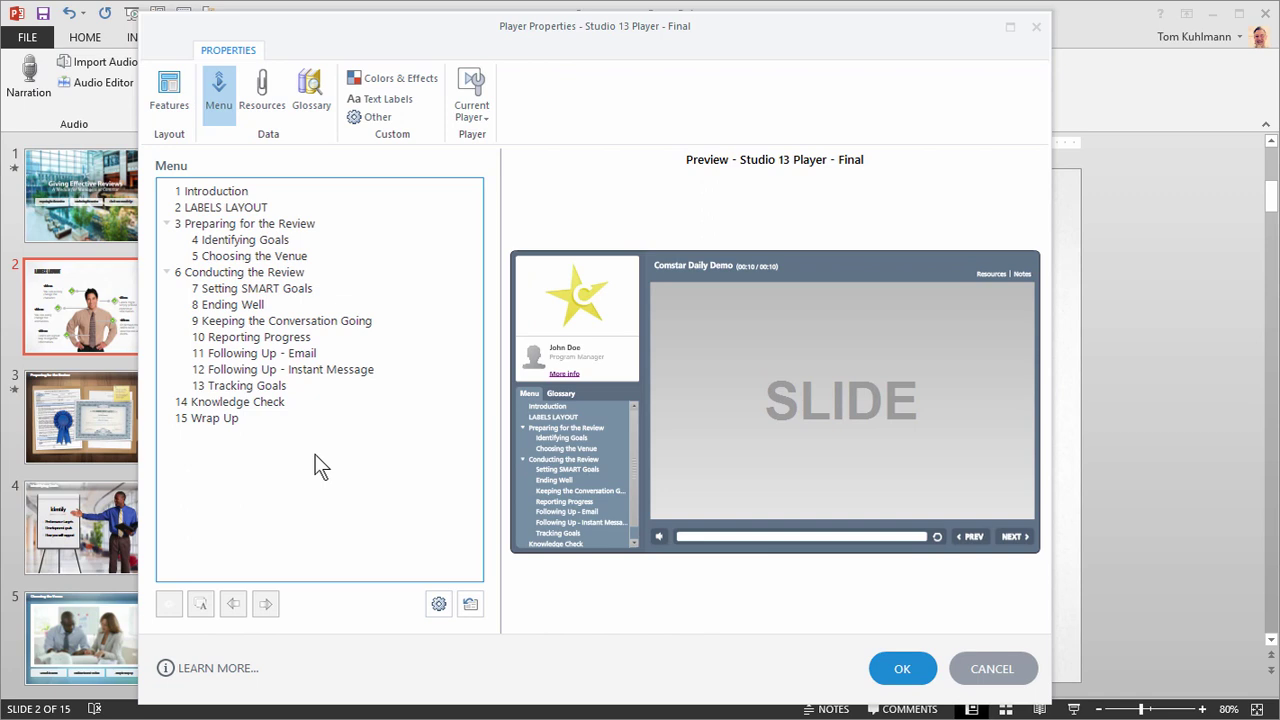
{"action": "left_click", "coordinate": [251, 94]}
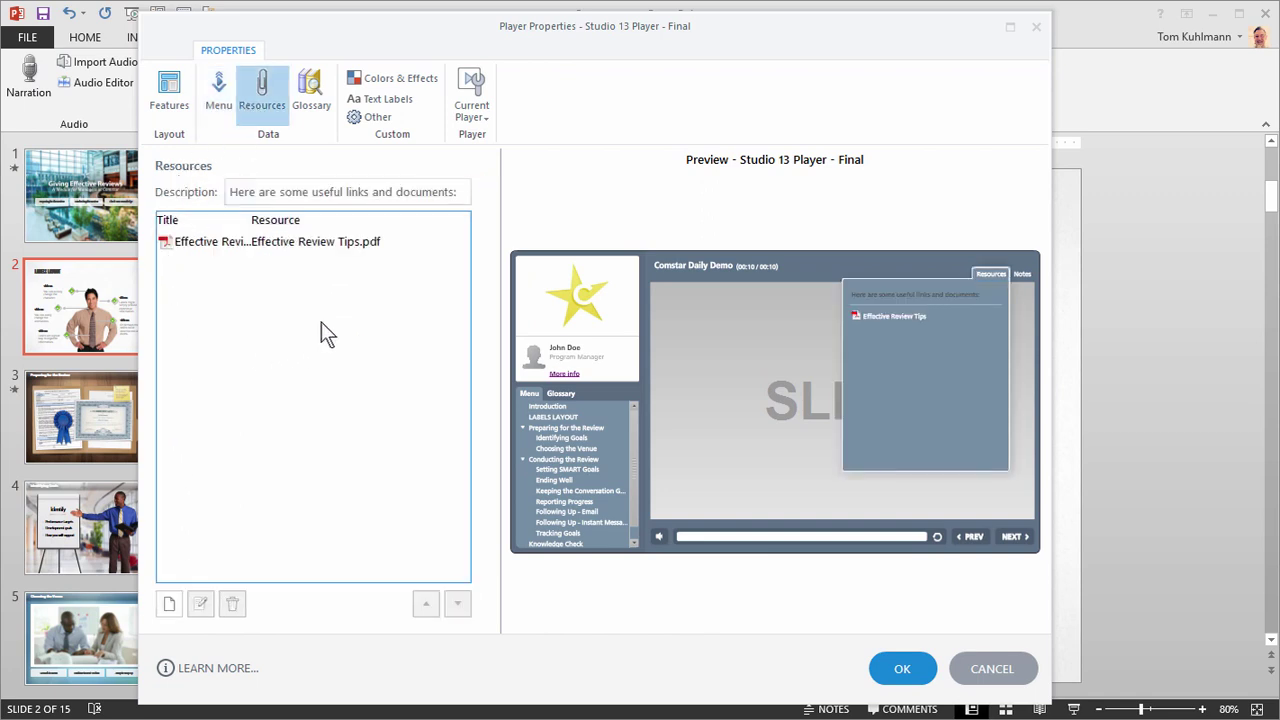
{"action": "left_click", "coordinate": [312, 98]}
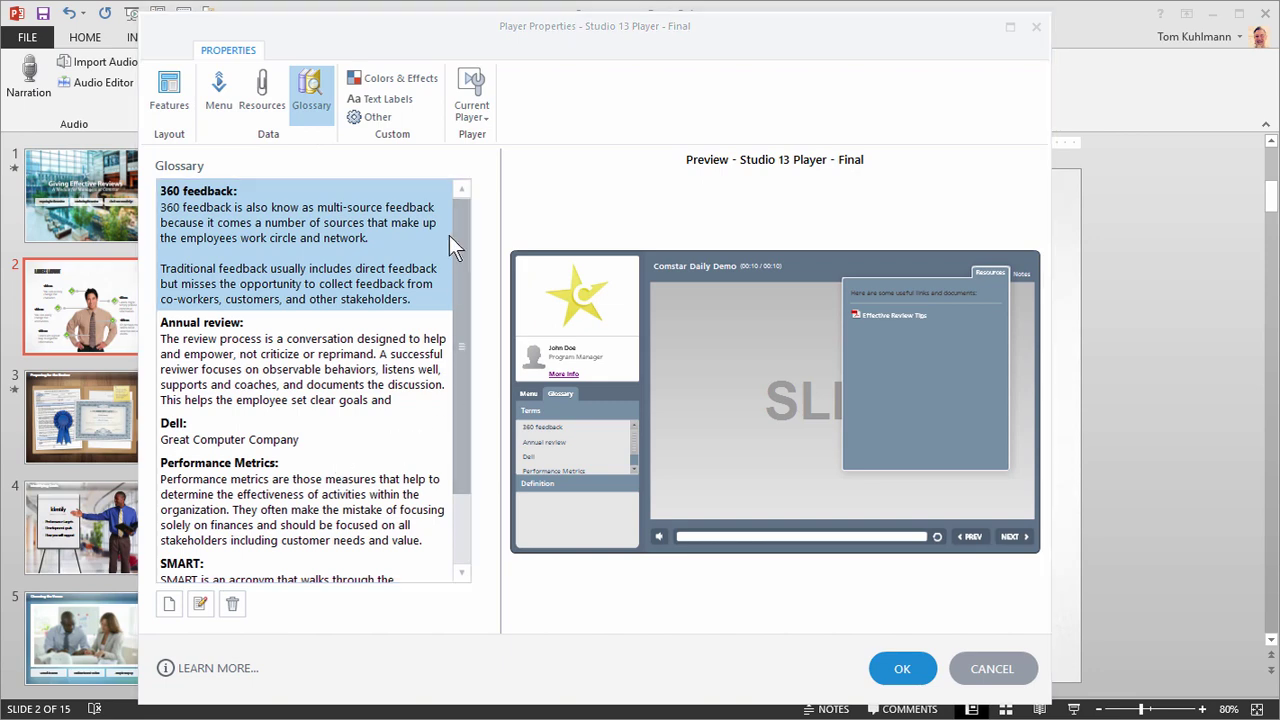
{"action": "left_click", "coordinate": [425, 81]}
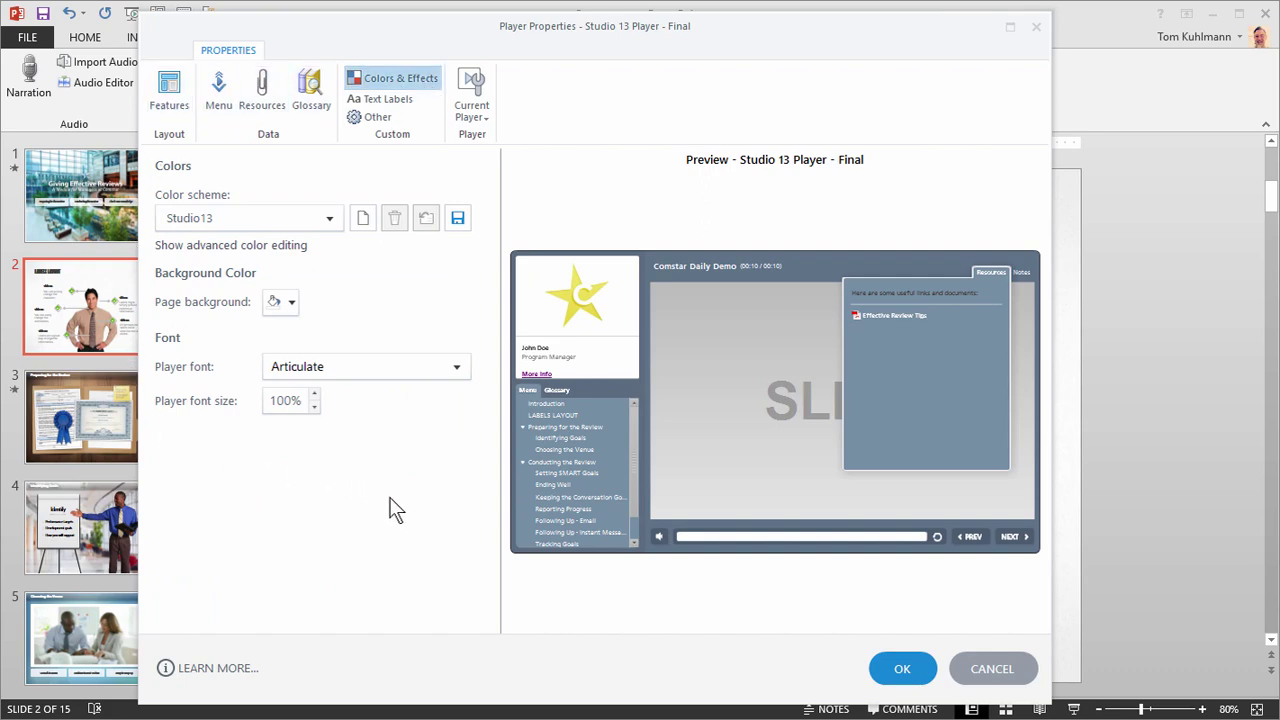
{"action": "left_click", "coordinate": [983, 683]}
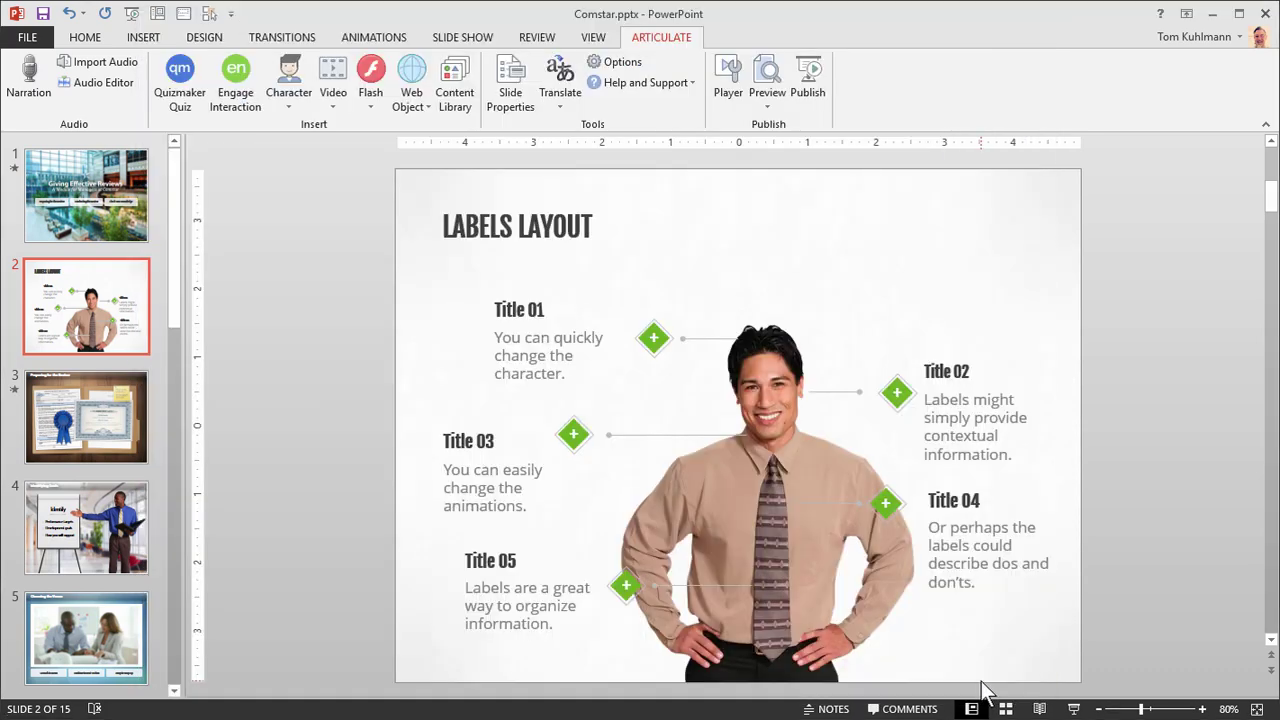
{"action": "left_click", "coordinate": [768, 108]}
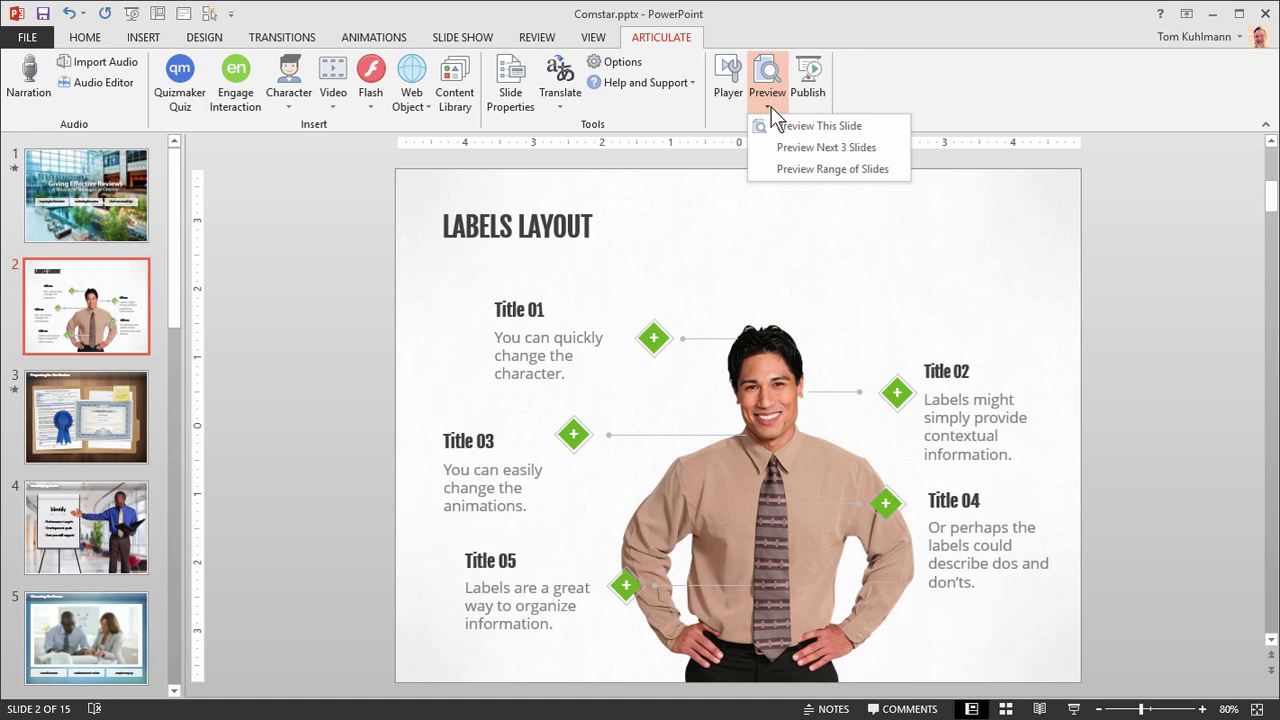
{"action": "left_click", "coordinate": [785, 125]}
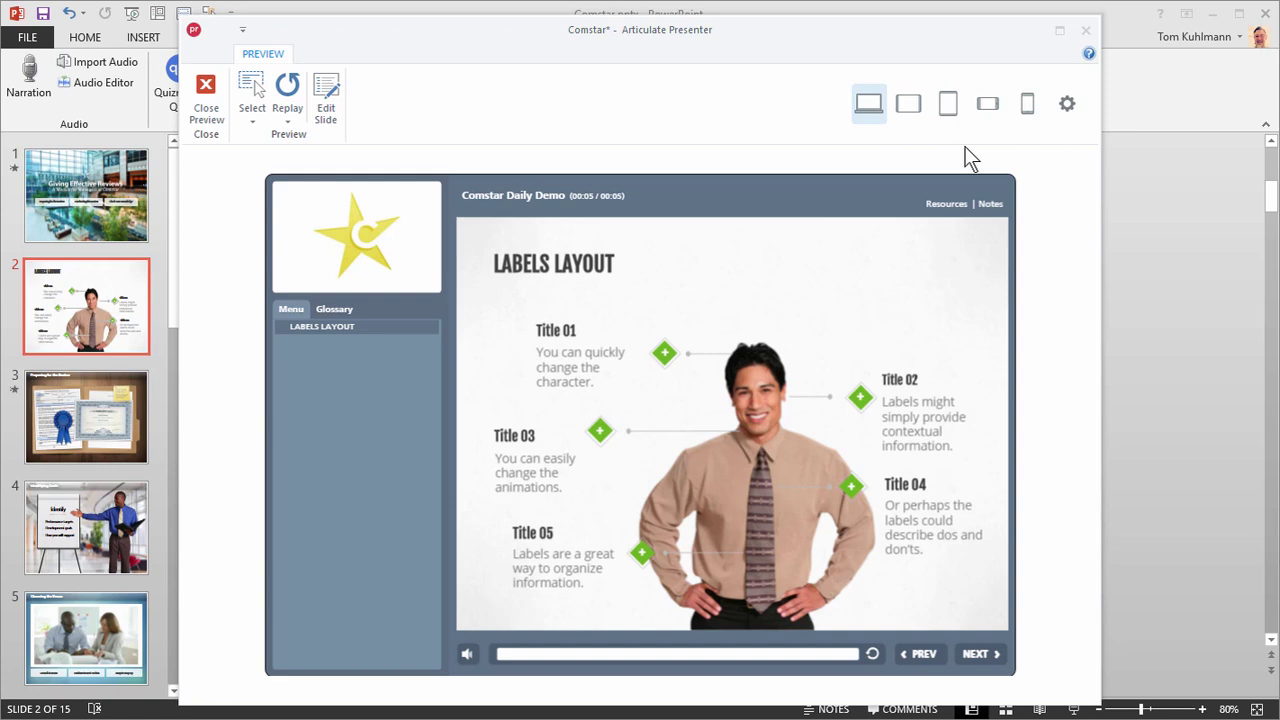
{"action": "left_click", "coordinate": [987, 104]}
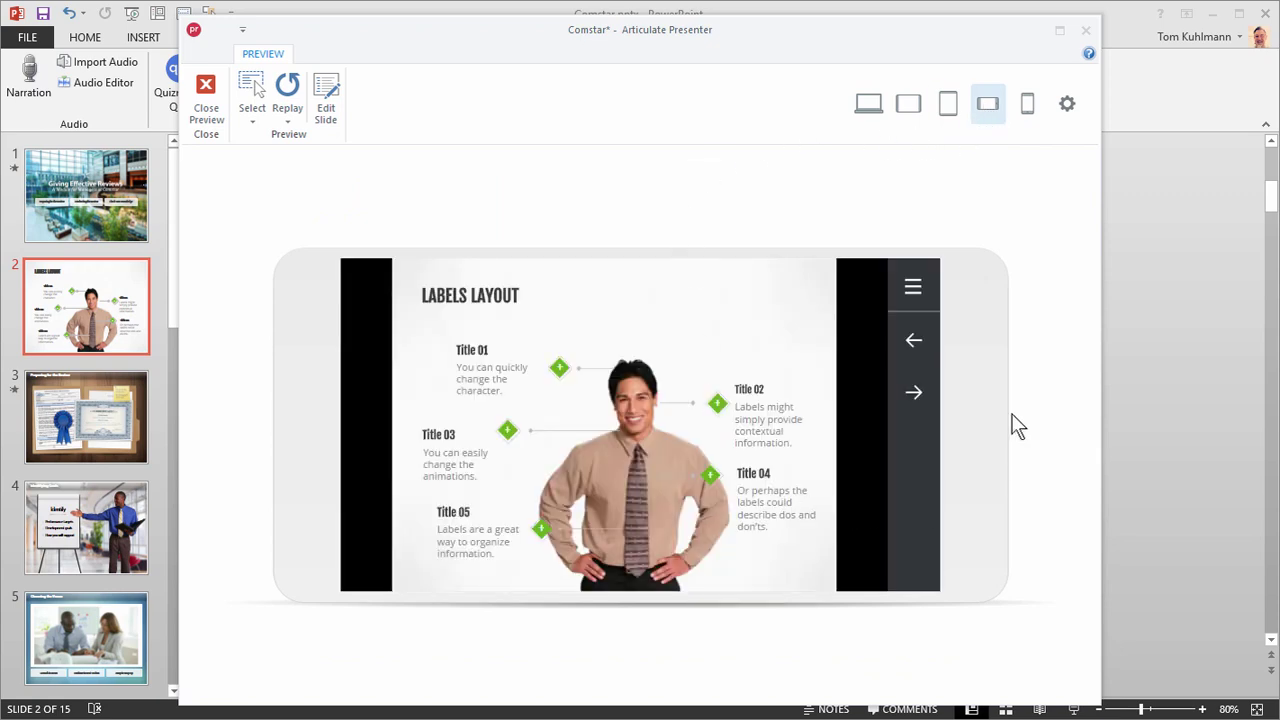
{"action": "left_click", "coordinate": [912, 287]}
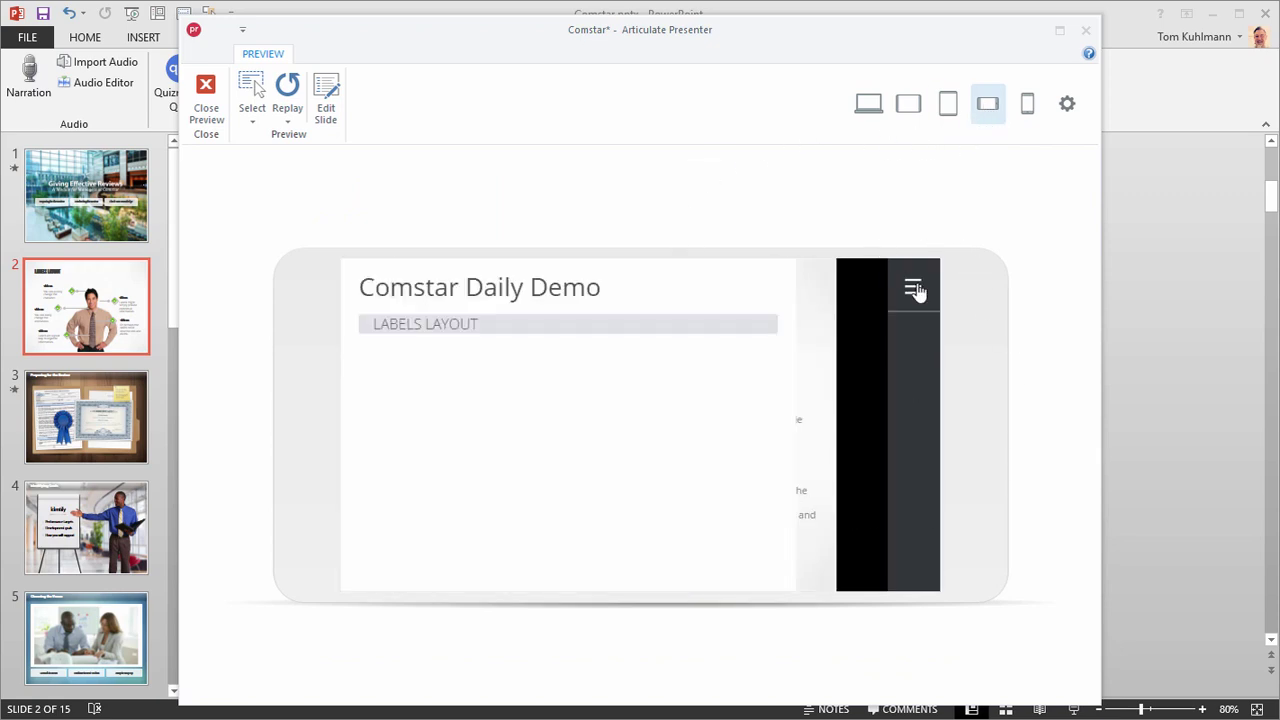
{"action": "left_click", "coordinate": [918, 291]}
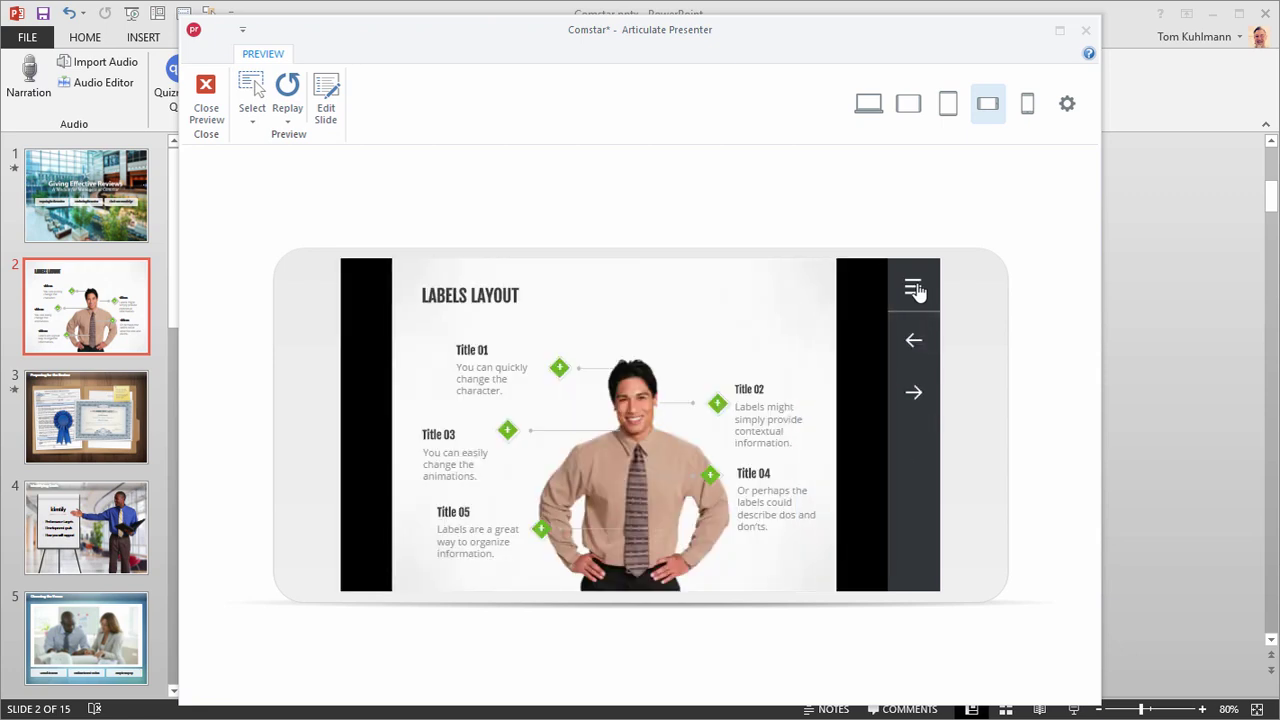
{"action": "key", "text": "Escape"}
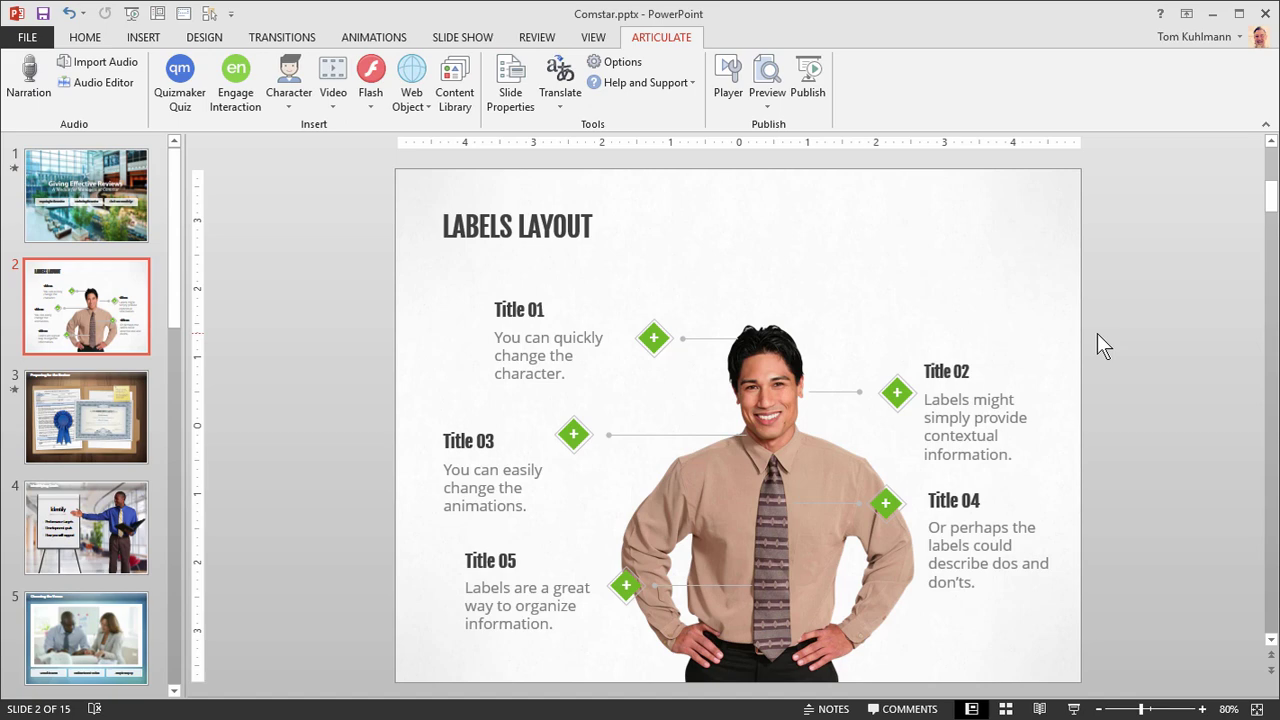
Open Publish and review the Articulate 360, Web and LMS tabs, showing SCORM 1.2 output.
{"action": "left_click", "coordinate": [809, 80]}
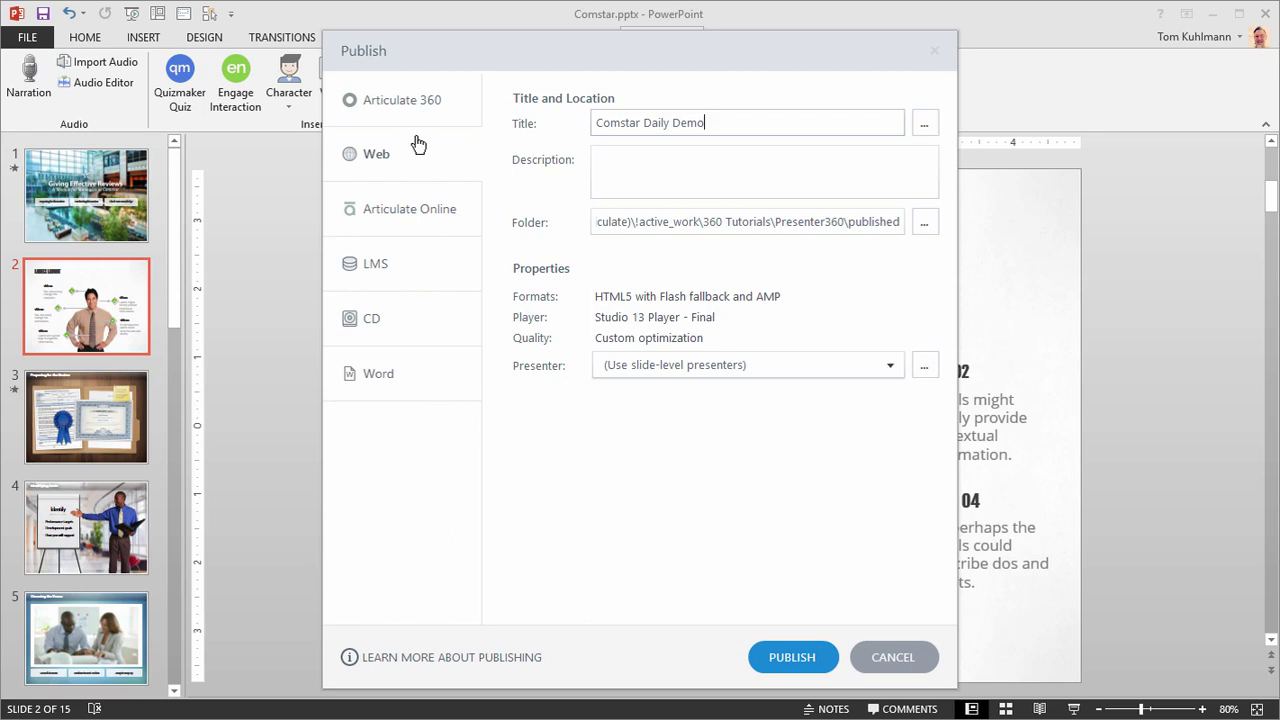
{"action": "left_click", "coordinate": [410, 104]}
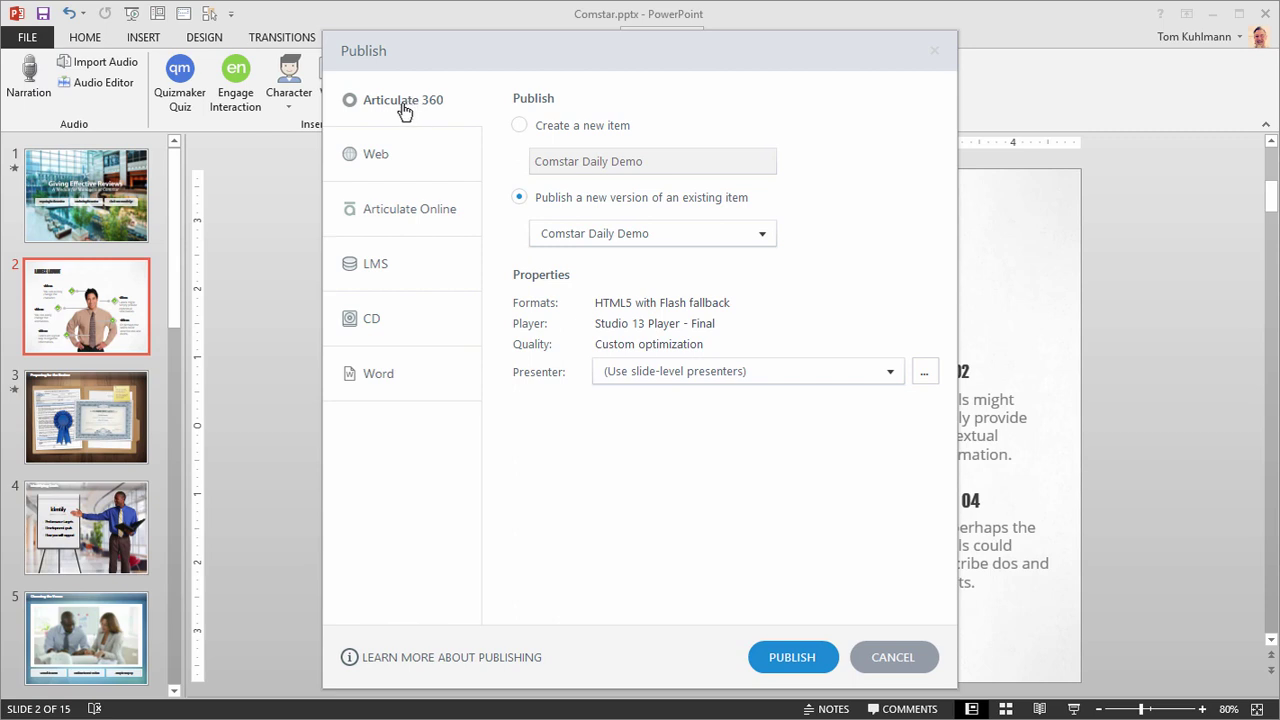
{"action": "left_click", "coordinate": [424, 171]}
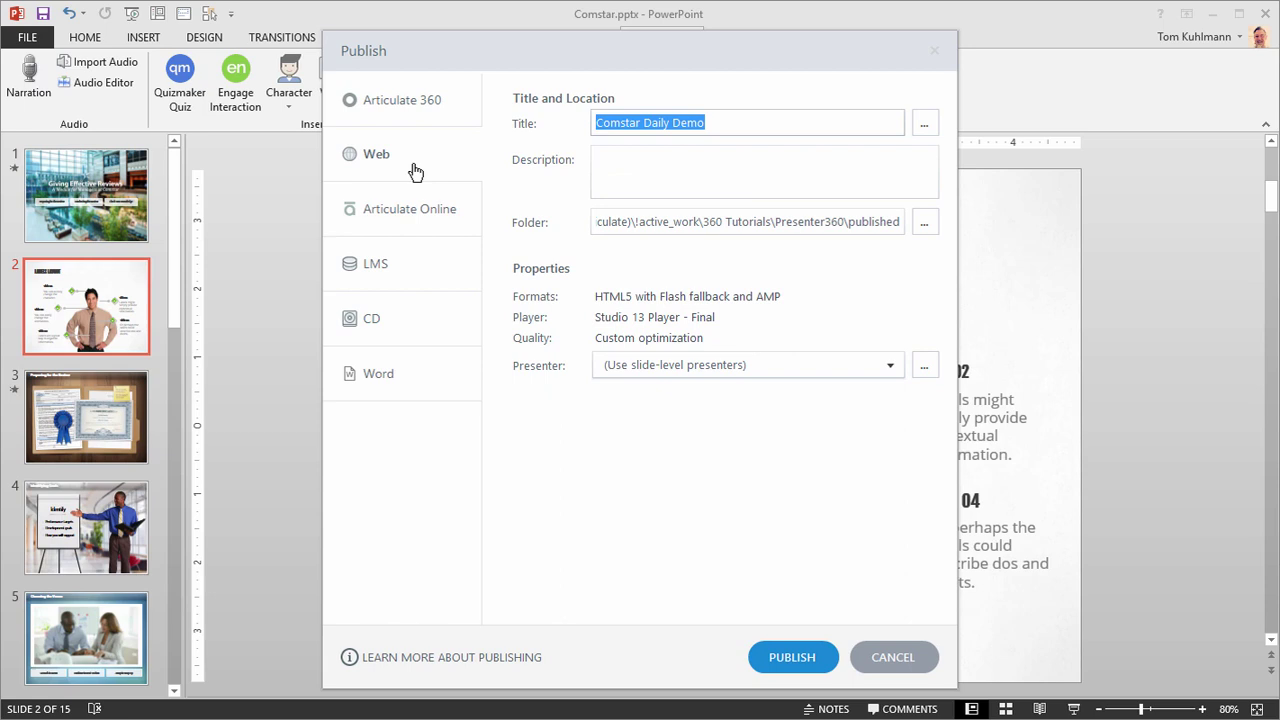
{"action": "left_click", "coordinate": [406, 267]}
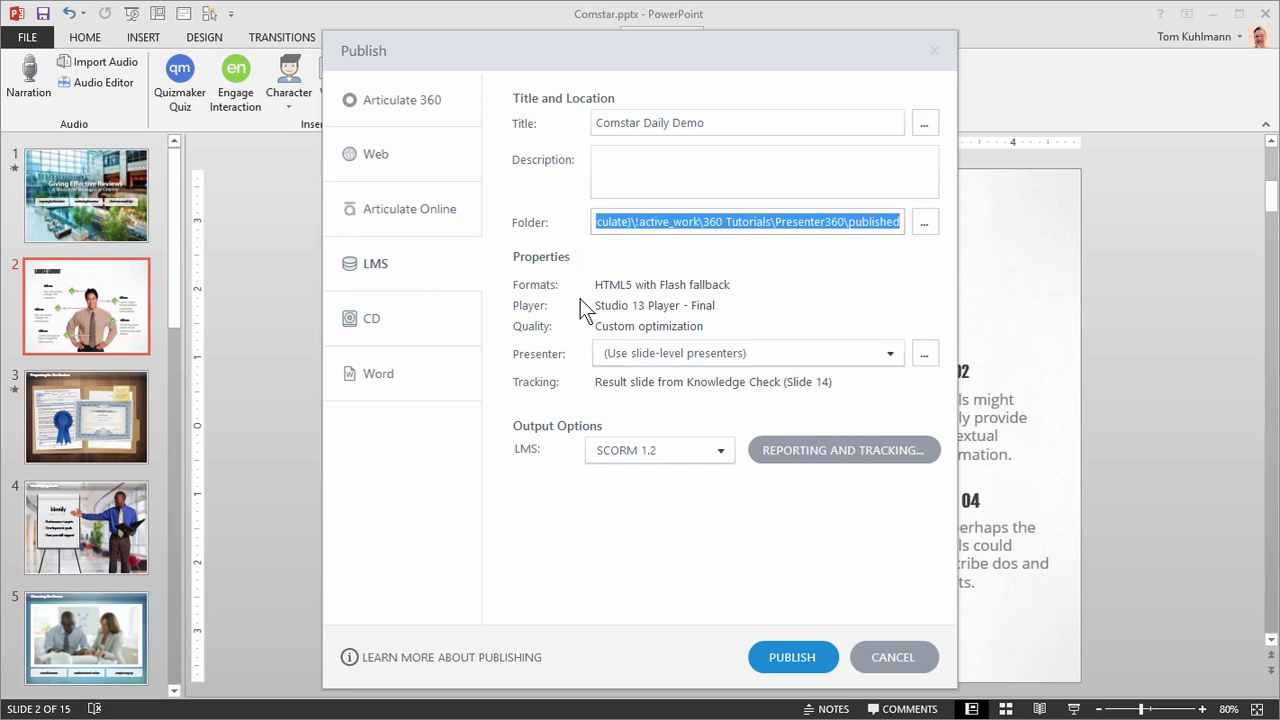
Change the LMS publish format to Flash only.
{"action": "left_click", "coordinate": [625, 286]}
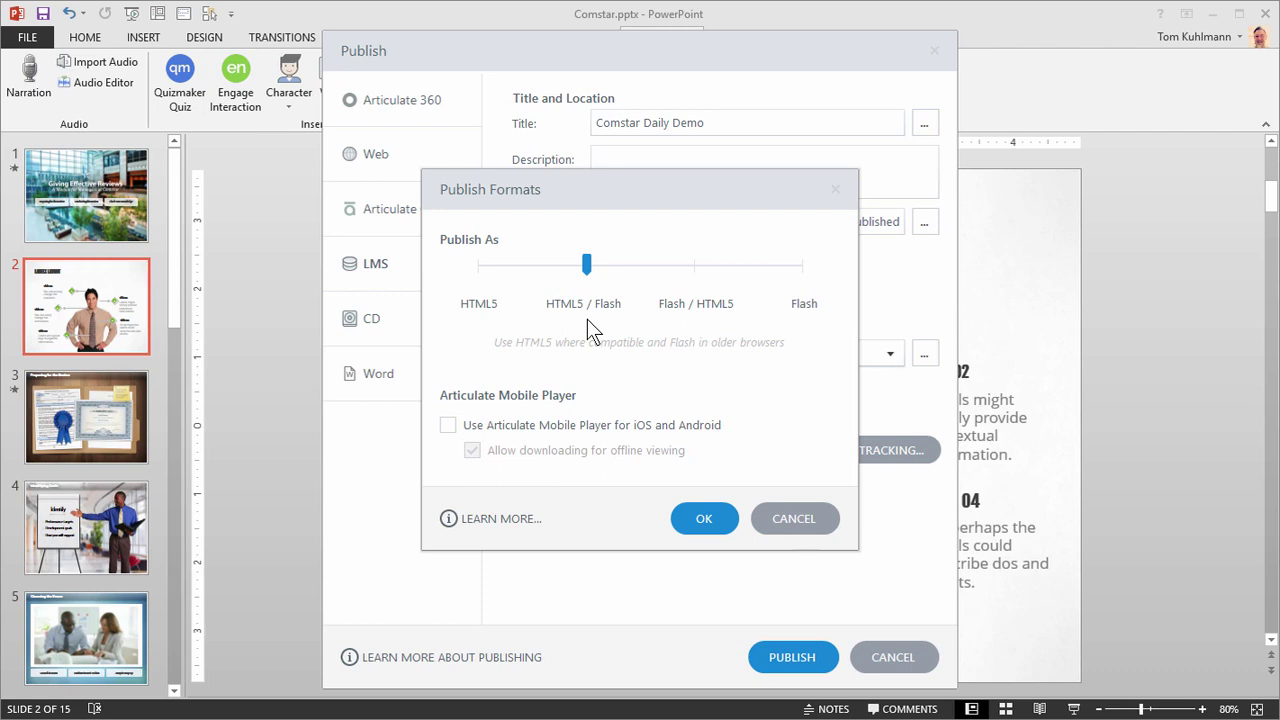
{"action": "left_click_drag", "start_coordinate": [586, 269], "coordinate": [786, 291]}
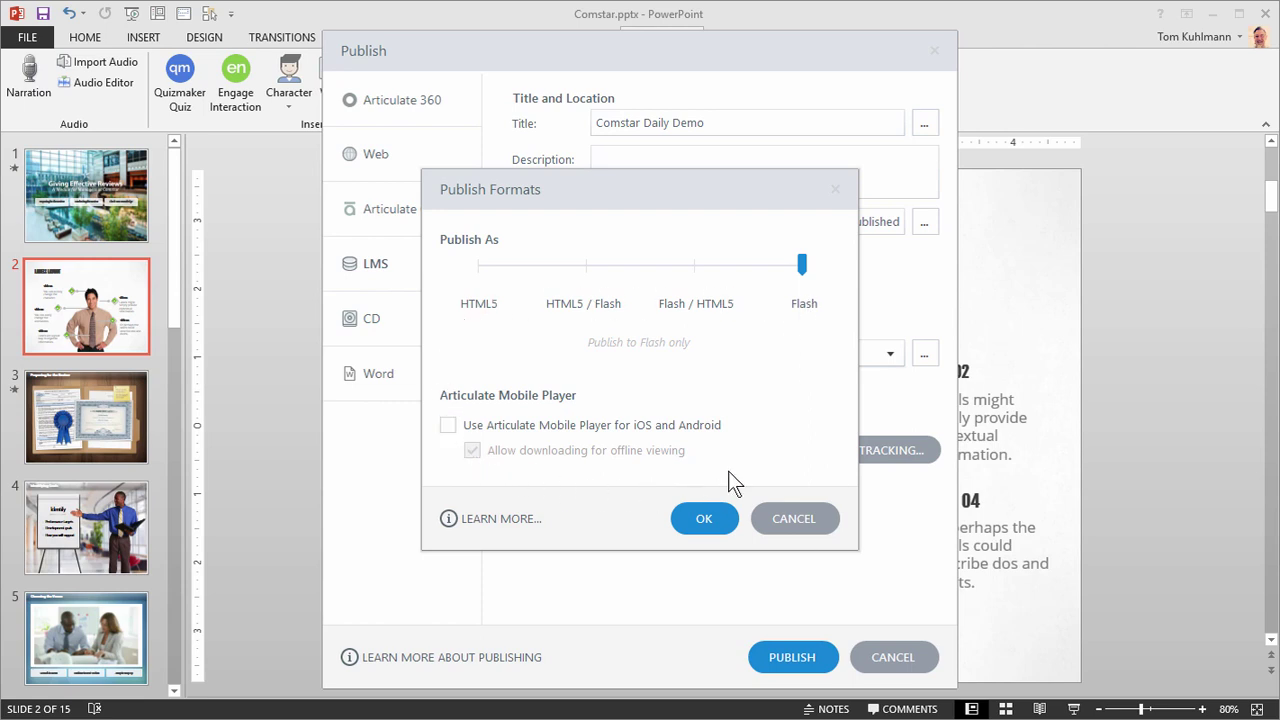
{"action": "left_click", "coordinate": [705, 515]}
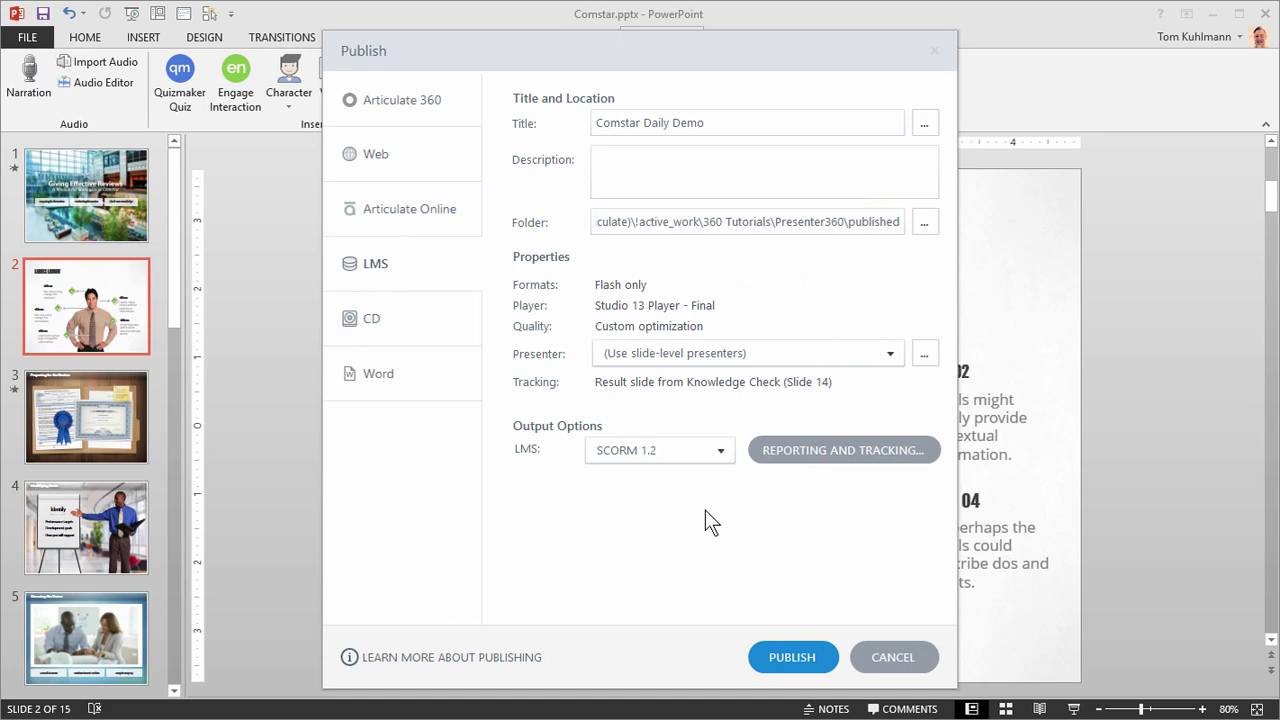
Keep SCORM 1.2 as the LMS standard and cancel the Publish dialog without publishing.
{"action": "left_click", "coordinate": [720, 450]}
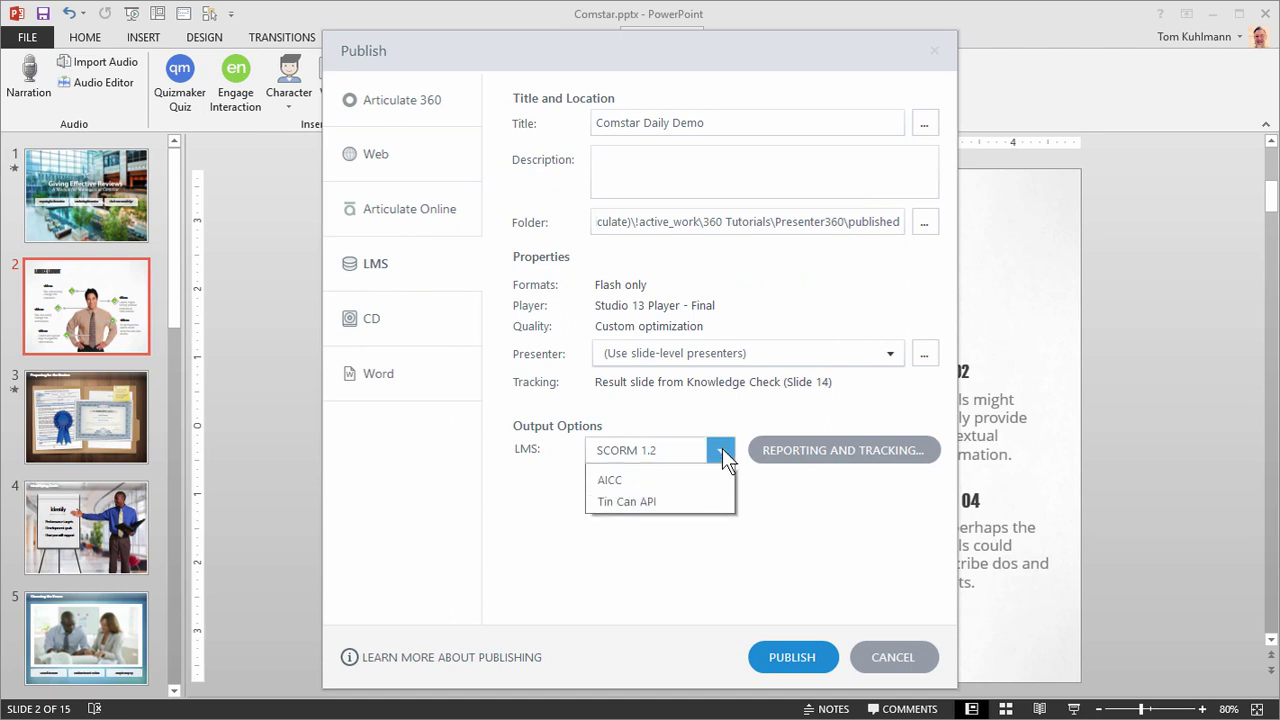
{"action": "left_click", "coordinate": [722, 448]}
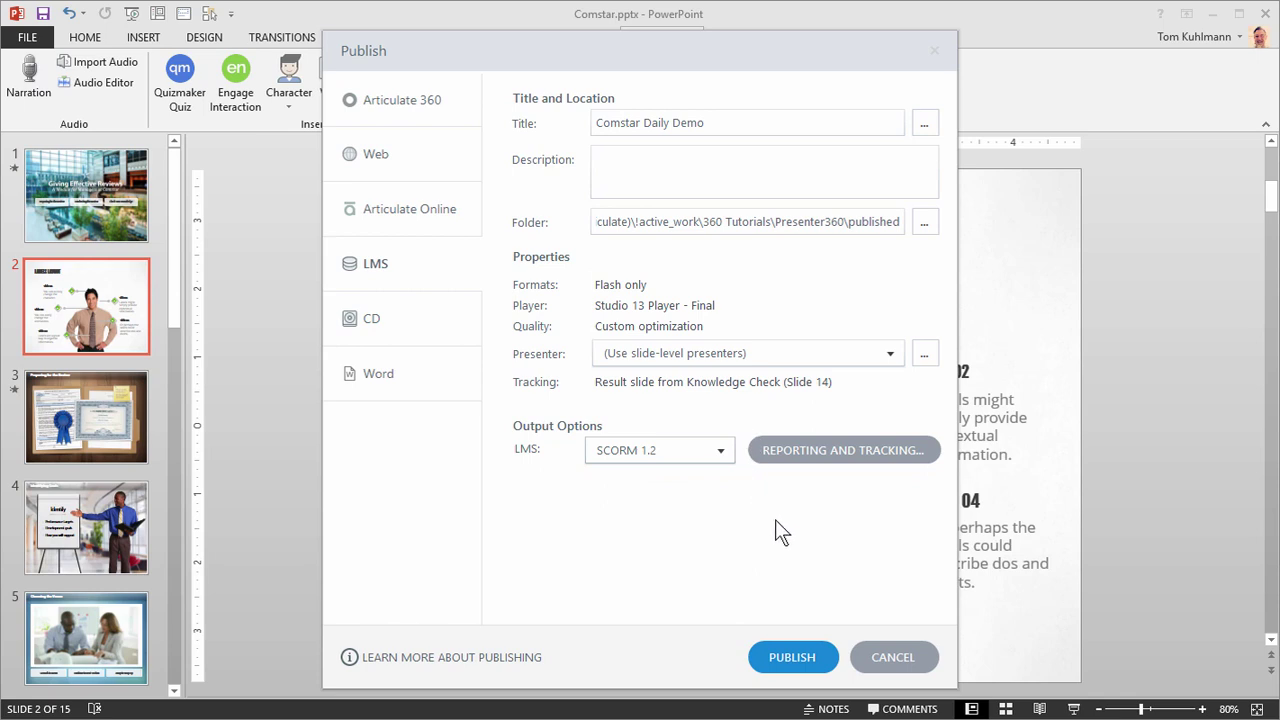
{"action": "left_click", "coordinate": [880, 655]}
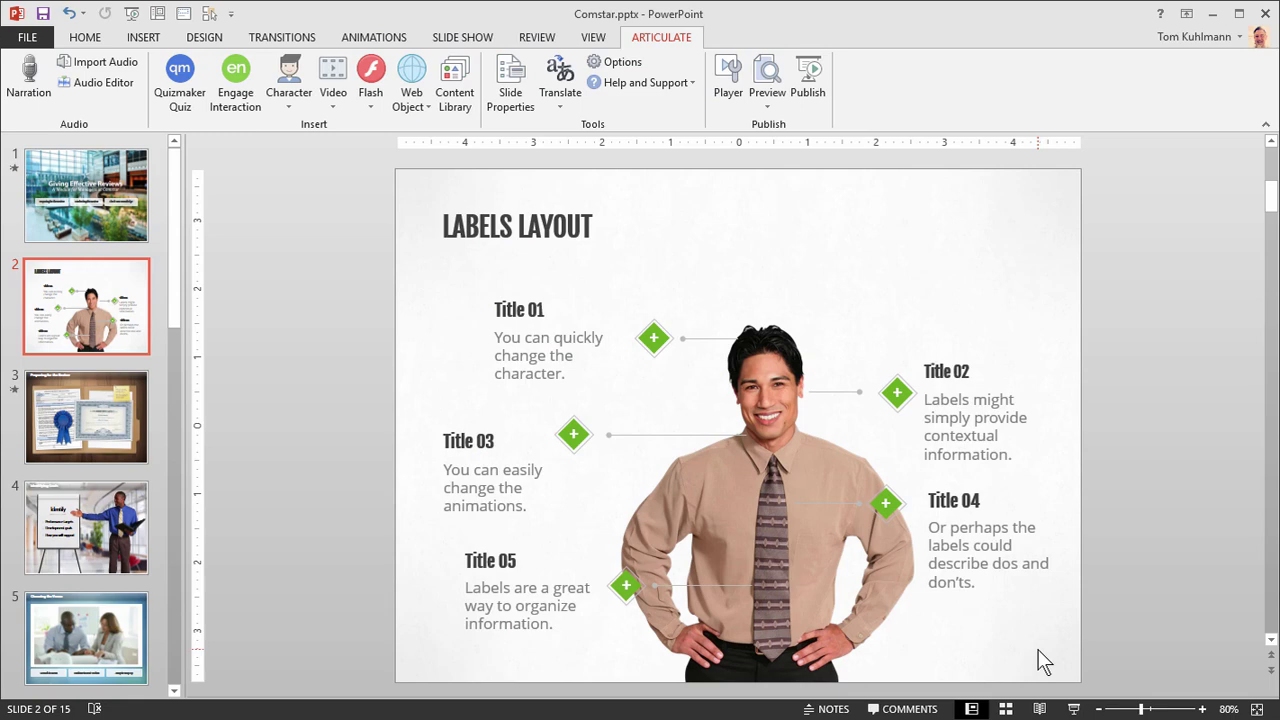